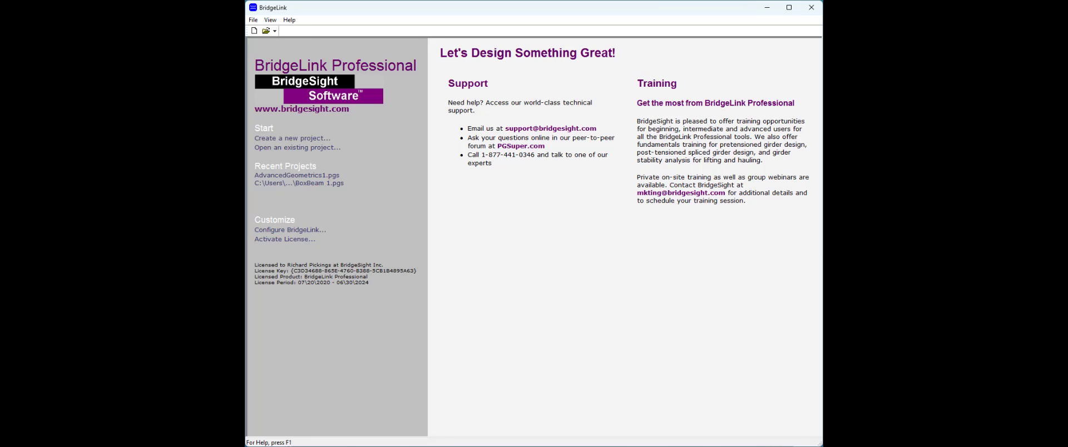
# Configure PGSuper to use the WSDOT configuration server and download the configuration
pyautogui.click(253, 22)
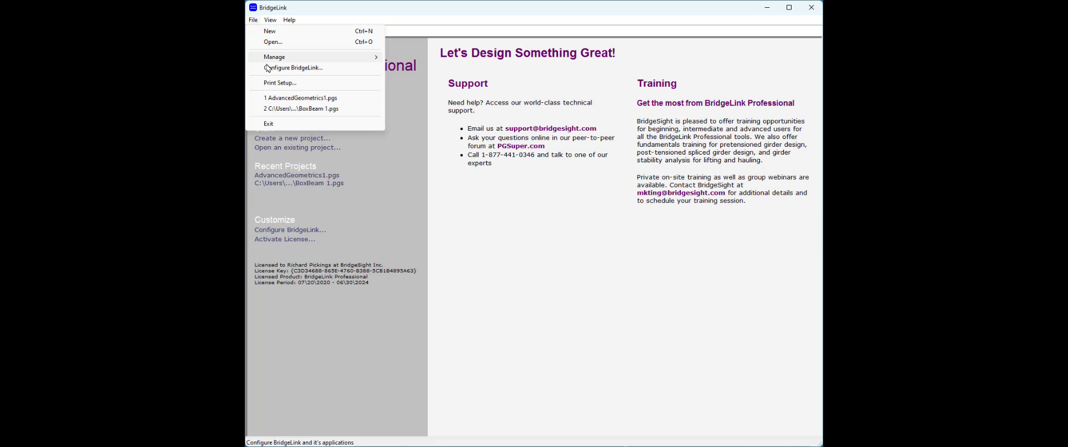
pyautogui.click(293, 68)
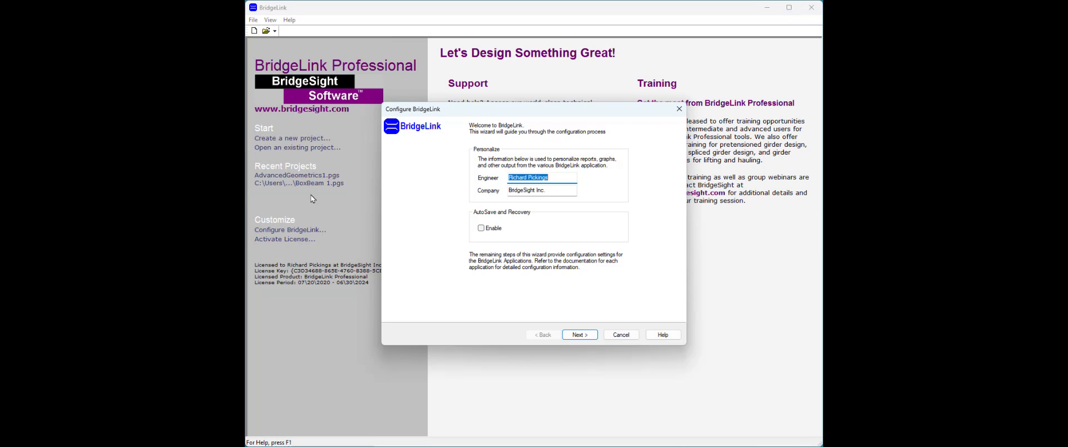
pyautogui.click(568, 336)
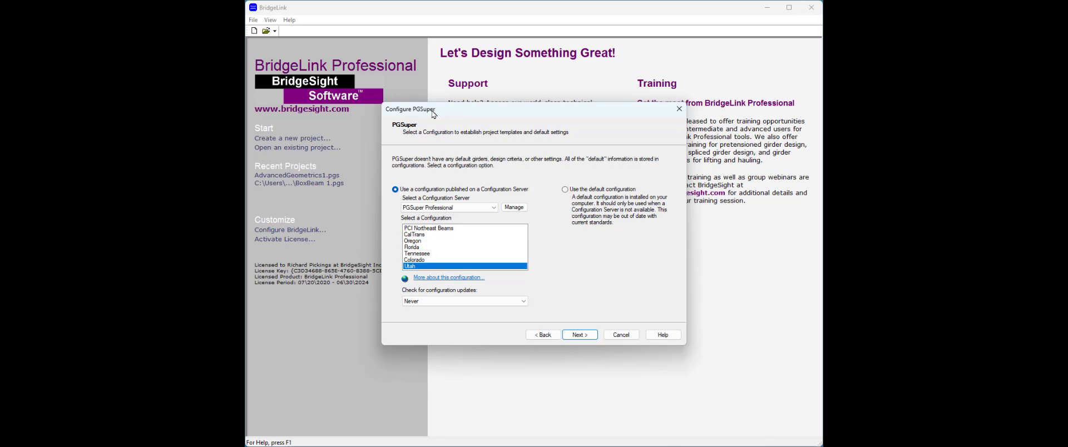
pyautogui.click(495, 209)
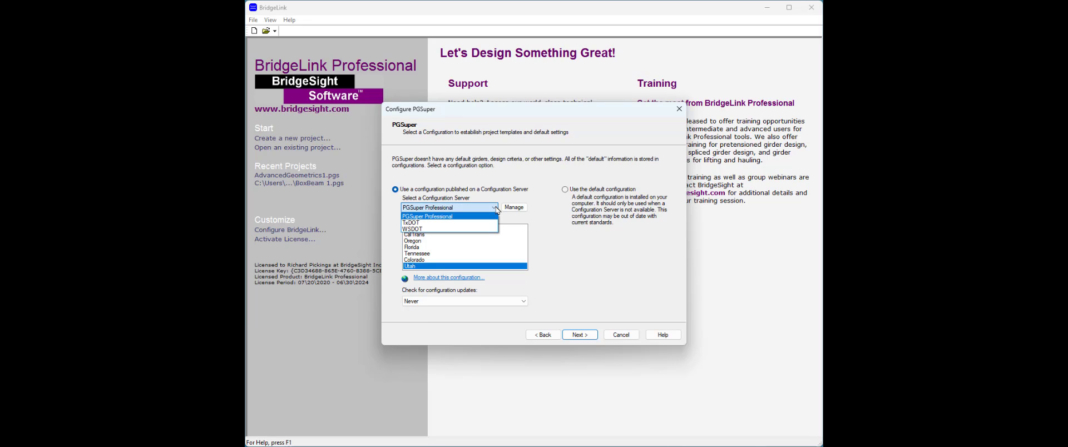
pyautogui.click(425, 229)
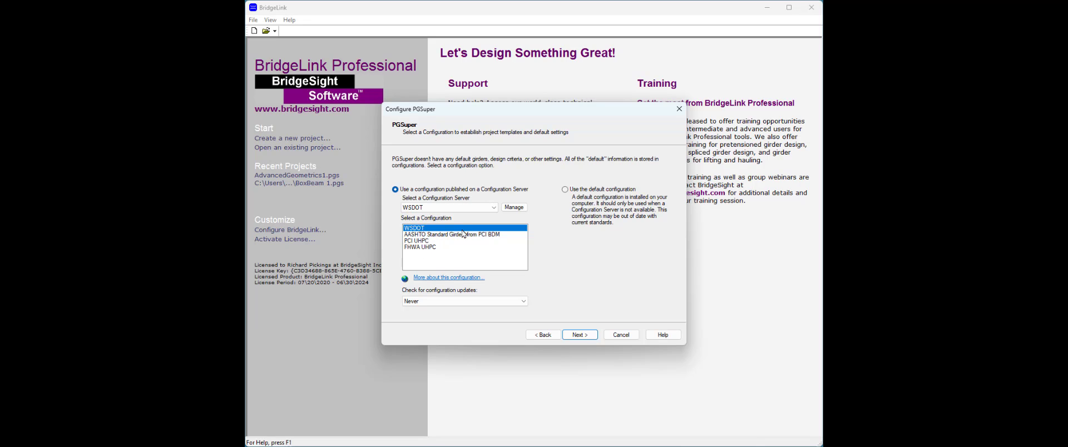
pyautogui.click(588, 337)
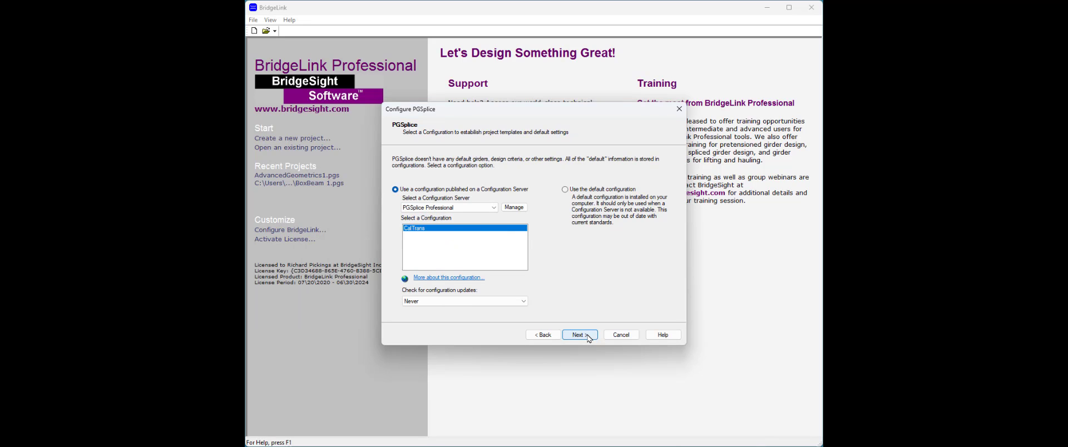
pyautogui.click(589, 336)
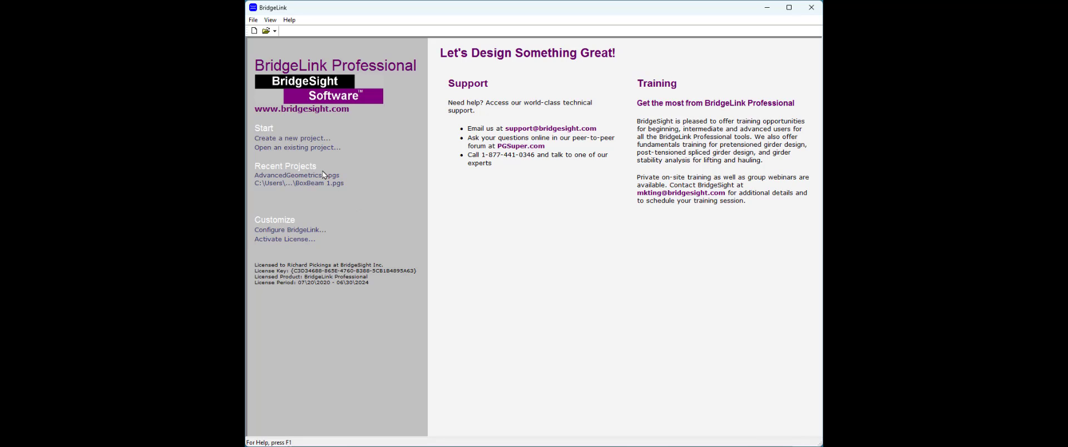
# Create a new PGSuper project from the WF-Girders WF58G template and accept its project properties
pyautogui.click(256, 22)
pyautogui.click(263, 35)
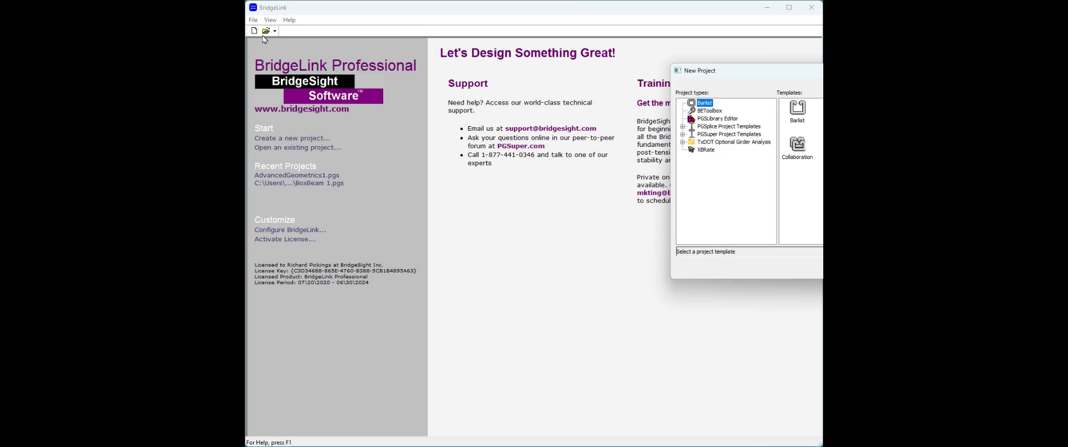
pyautogui.moveTo(797, 74); pyautogui.dragTo(538, 89)
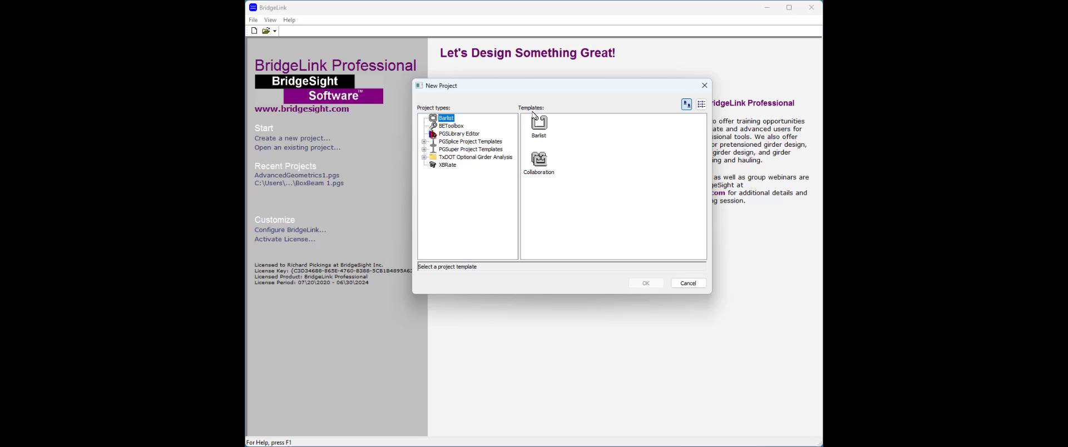
pyautogui.click(424, 149)
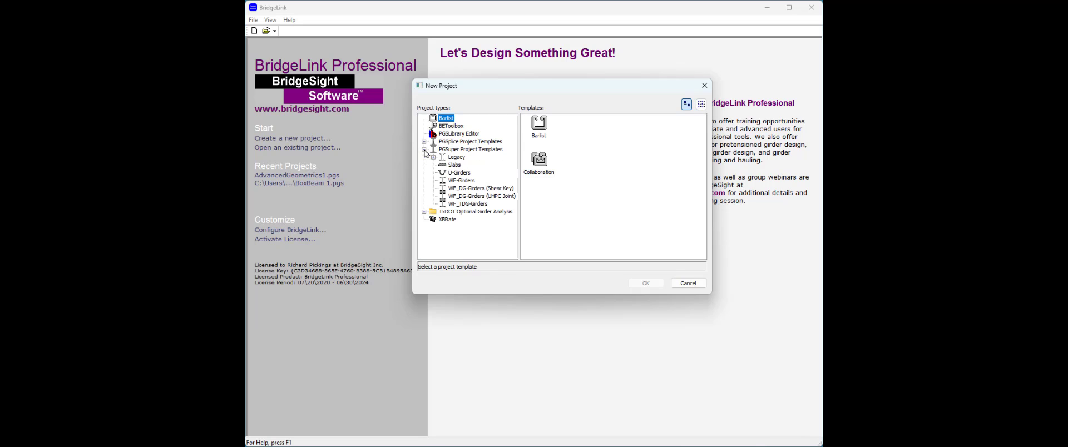
pyautogui.click(451, 182)
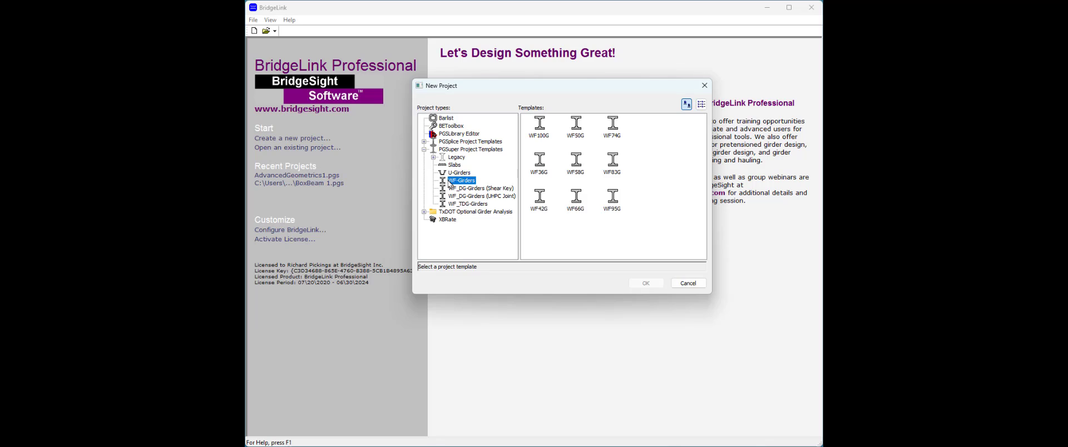
pyautogui.doubleClick(579, 163)
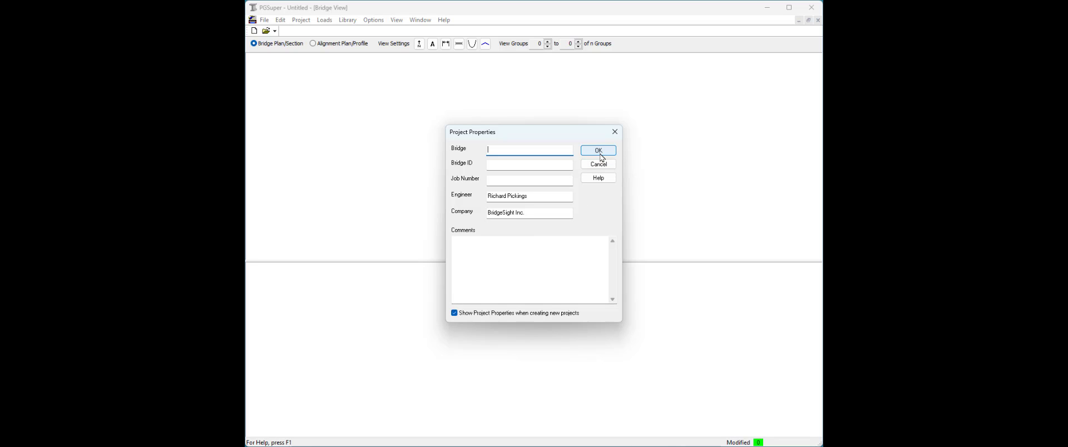
pyautogui.click(602, 156)
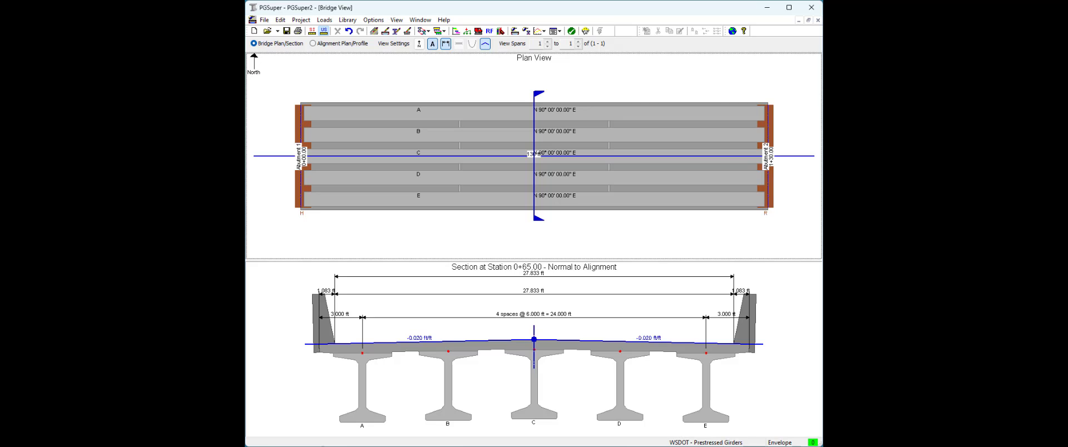
# In the alignment settings, add a curve at PI station 5+00 with 21 L forward tangent and 2000 ft radius
pyautogui.click(286, 22)
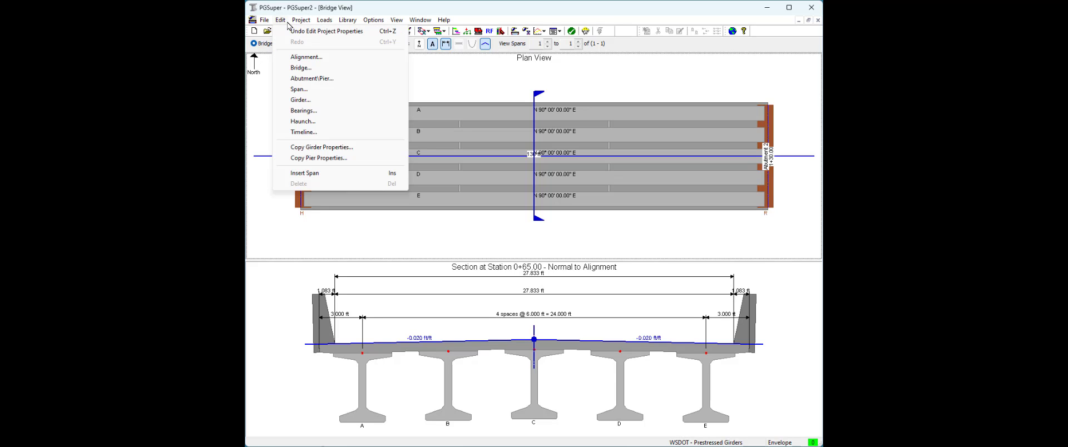
pyautogui.click(304, 57)
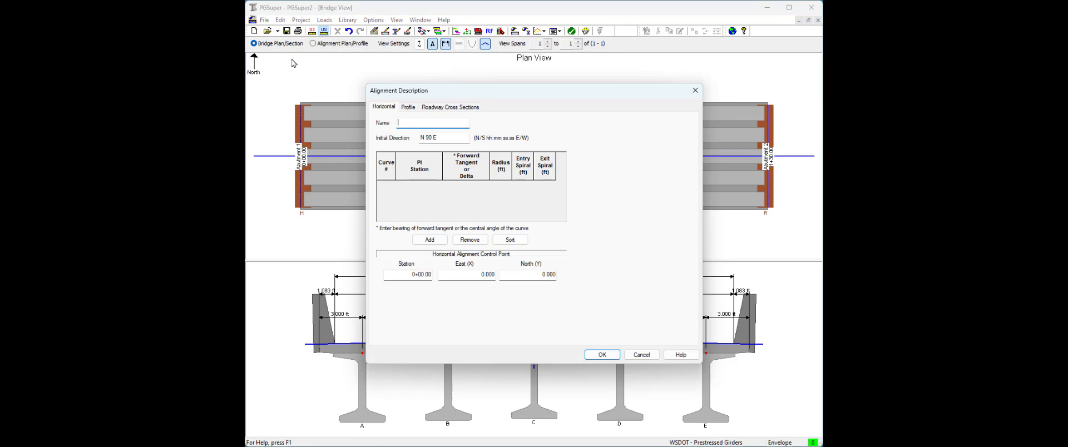
pyautogui.click(429, 239)
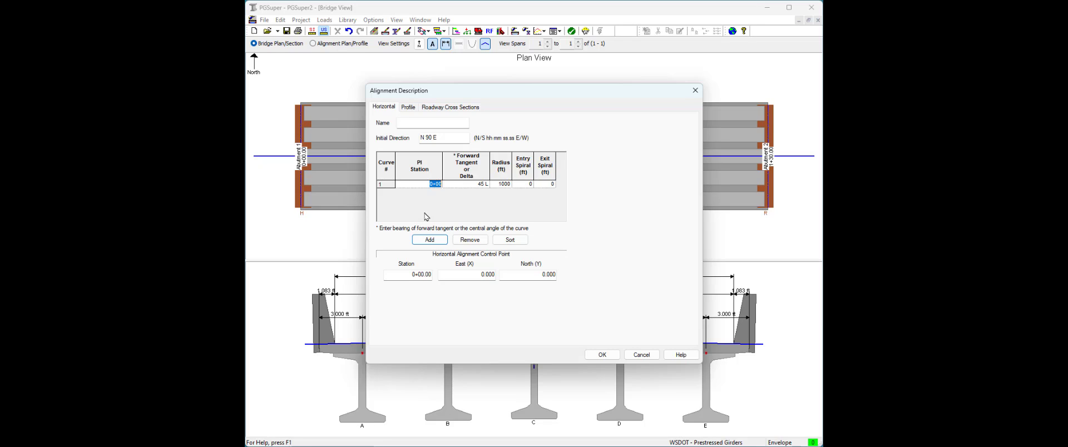
pyautogui.write('5+00')
pyautogui.click(469, 187)
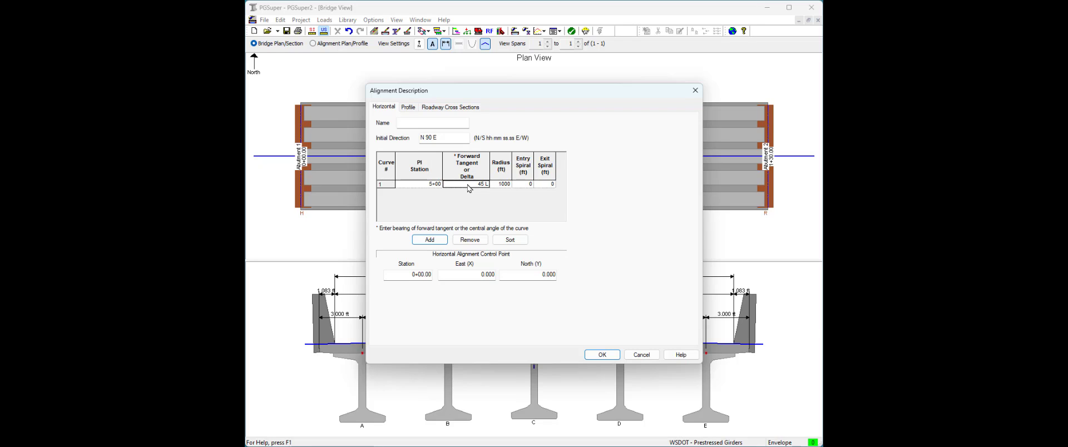
pyautogui.write('21')
pyautogui.click(497, 184)
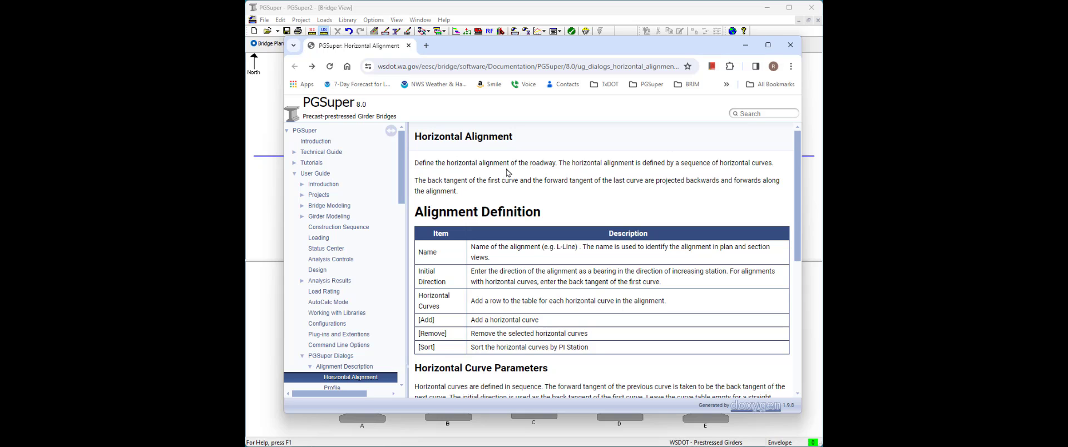
# Read the Horizontal Alignment help page, then go to User Guide > About this Guide
pyautogui.scroll(-3, 497, 266)
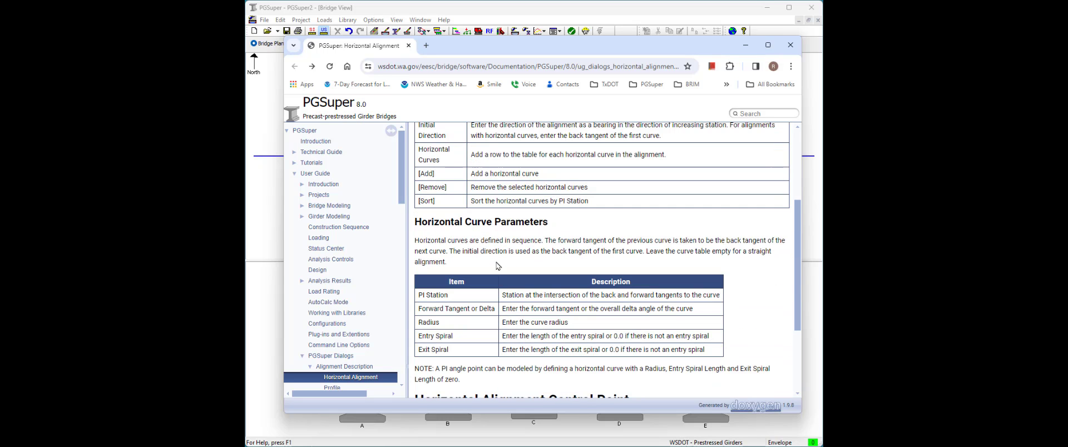
pyautogui.scroll(-2, 497, 266)
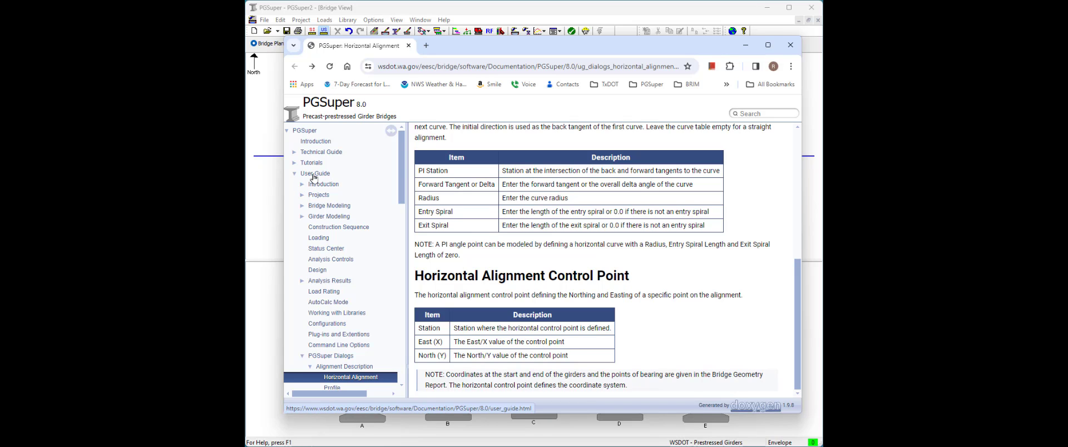
pyautogui.click(313, 174)
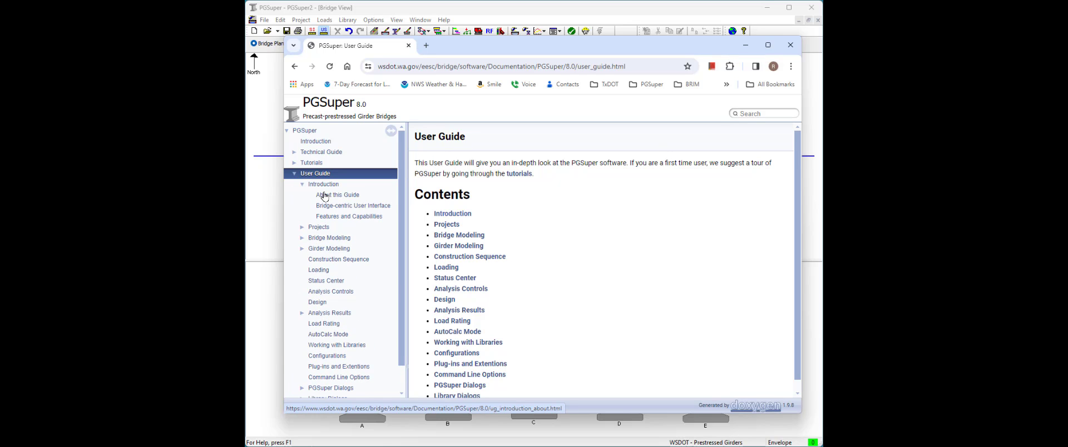
pyautogui.click(325, 196)
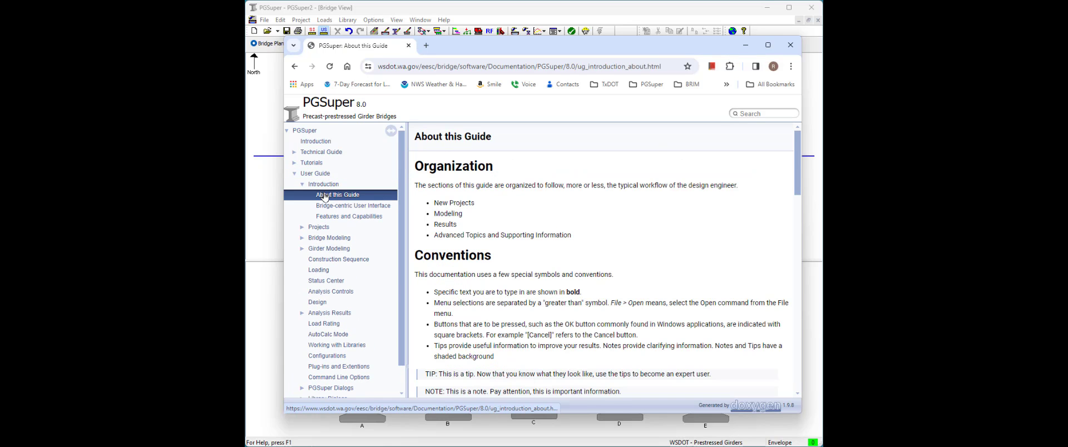
# Scroll down to the Angles and Bearings section, then return to the alignment dialog
pyautogui.scroll(-1, 523, 266)
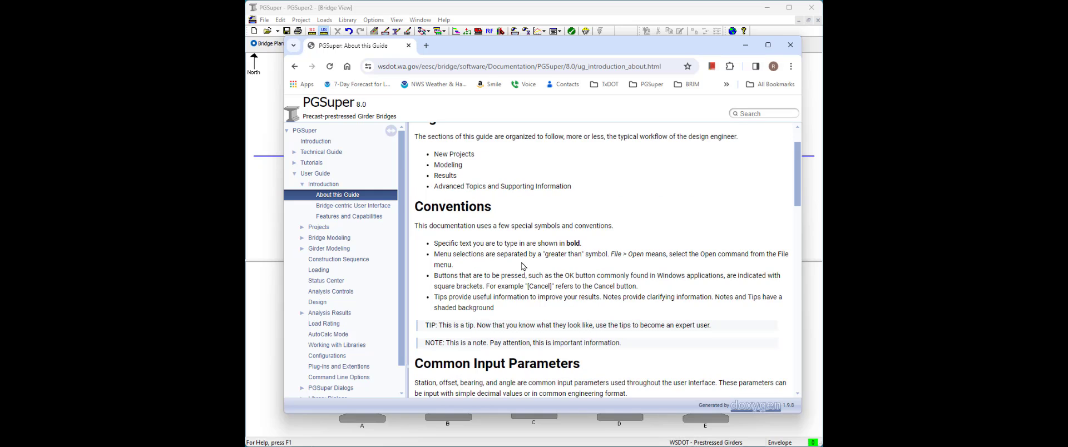
pyautogui.scroll(-3, 523, 267)
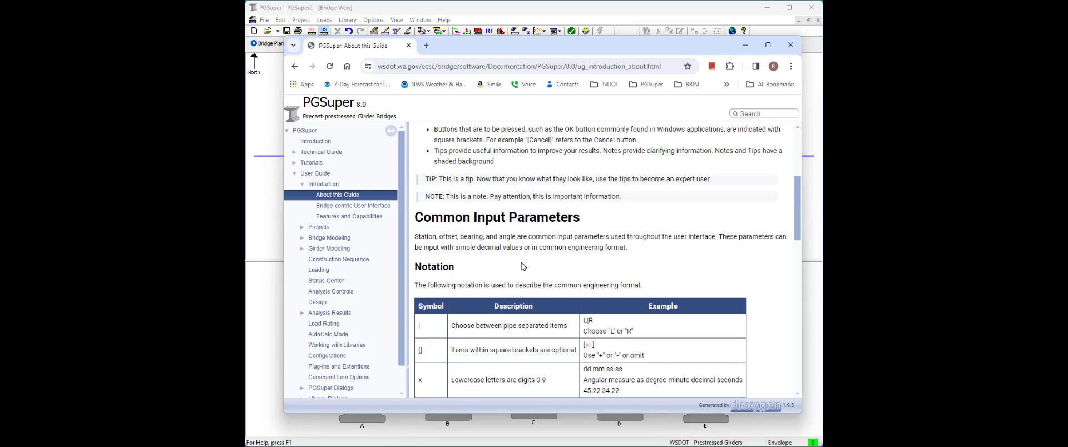
pyautogui.scroll(-2, 523, 266)
pyautogui.scroll(-2, 526, 283)
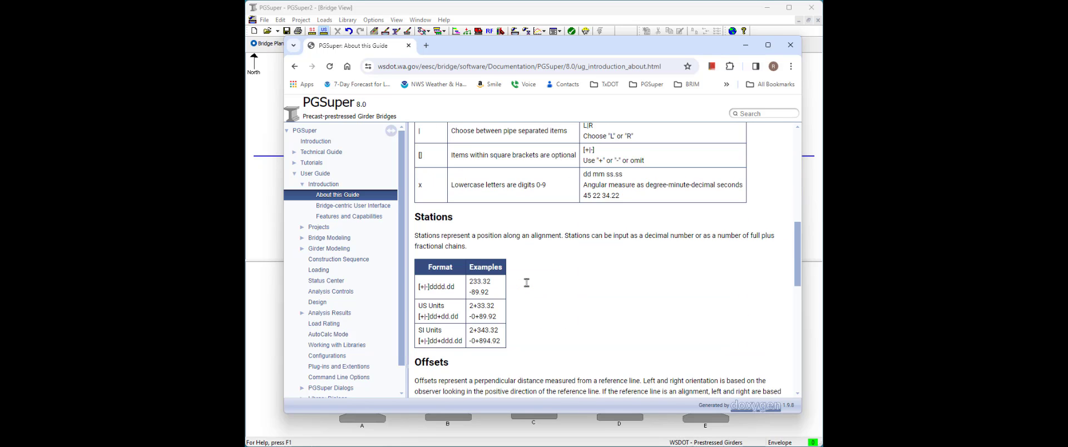
pyautogui.scroll(-7, 526, 283)
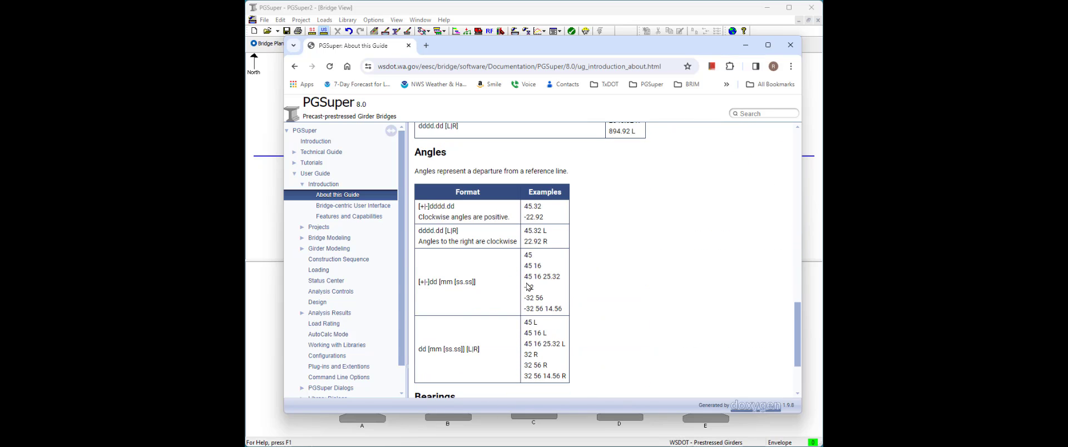
pyautogui.scroll(-2, 584, 274)
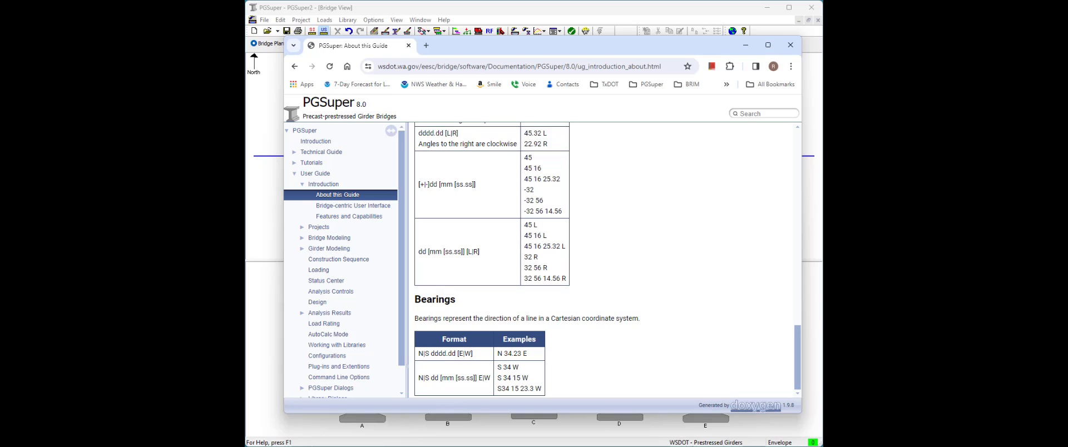
pyautogui.hotkey('alt', 'Tab')
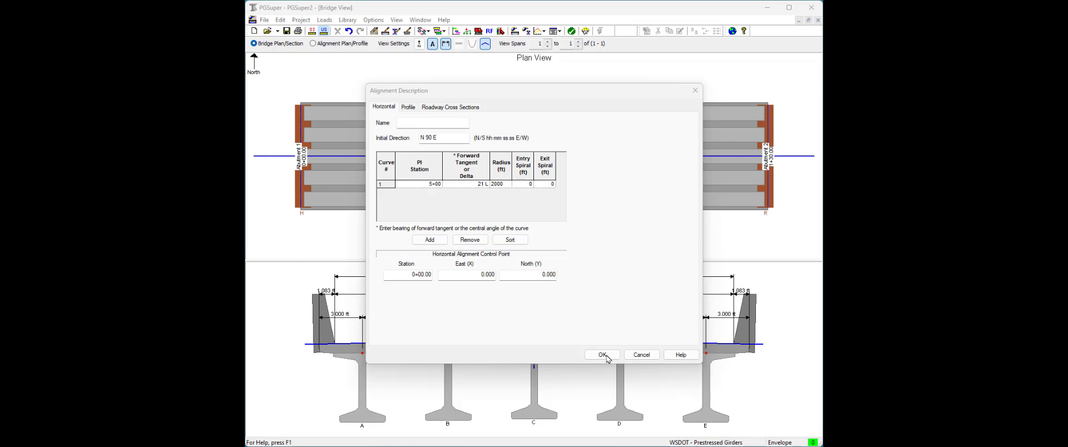
# Apply the curved alignment and insert an 80 ft span after Abutment 1
pyautogui.click(602, 355)
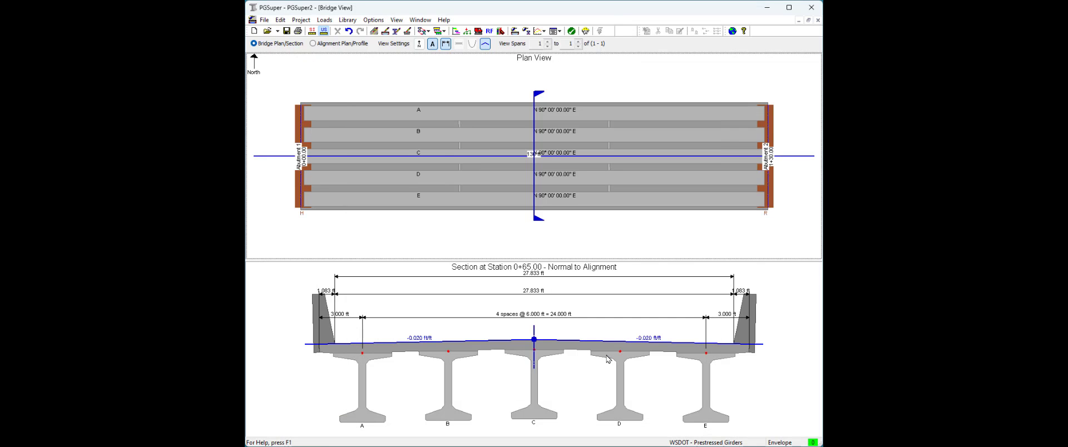
pyautogui.rightClick(772, 191)
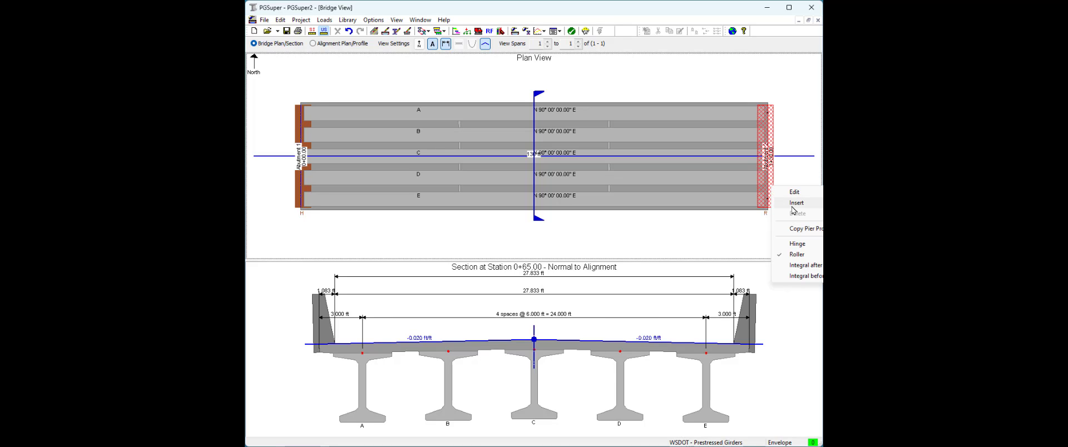
pyautogui.click(794, 206)
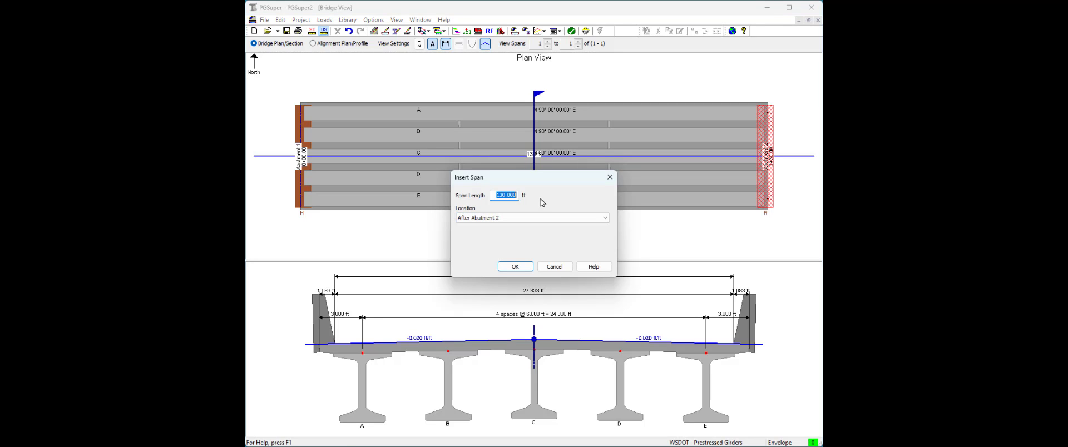
pyautogui.write('80')
pyautogui.click(527, 218)
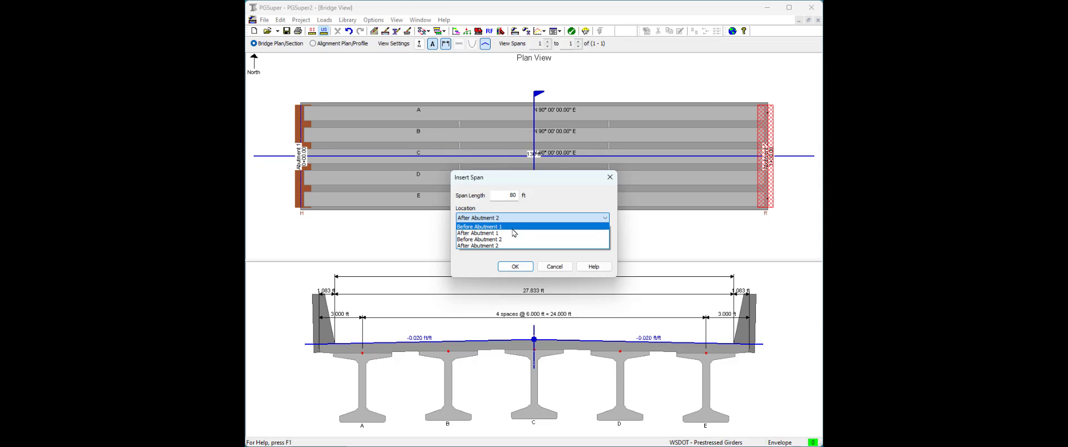
pyautogui.click(513, 233)
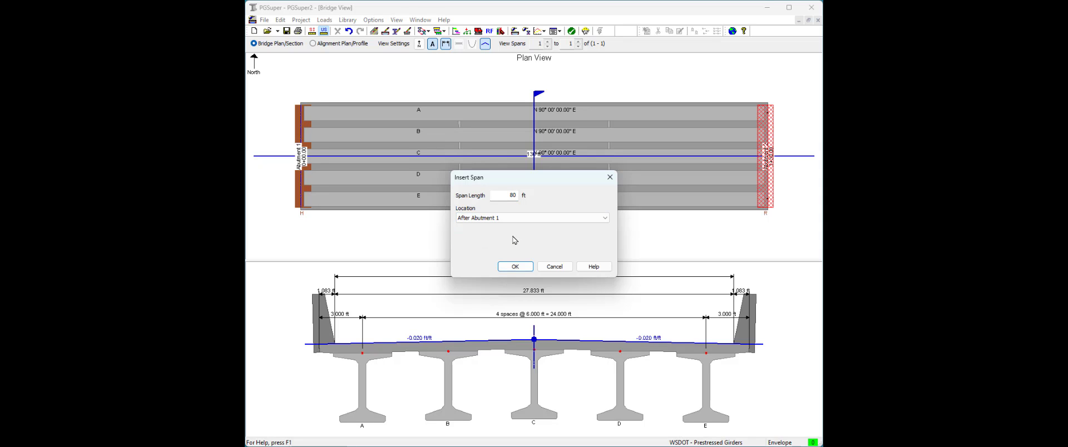
pyautogui.click(515, 267)
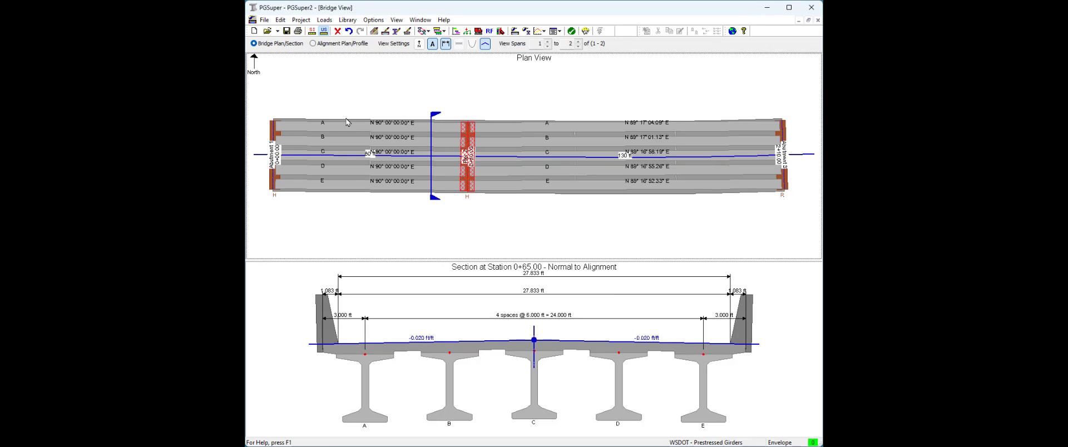
# Insert a second 80 ft span after Abutment 3 from the Edit menu
pyautogui.click(280, 21)
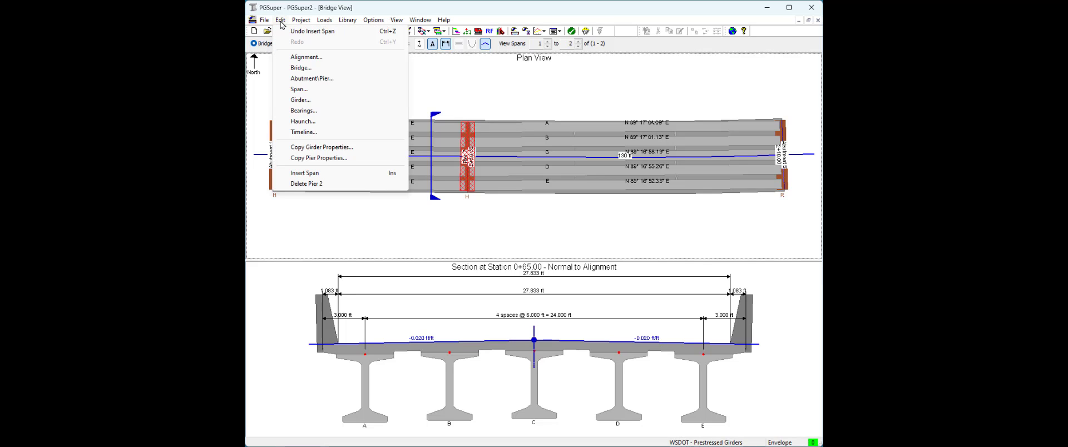
pyautogui.click(299, 173)
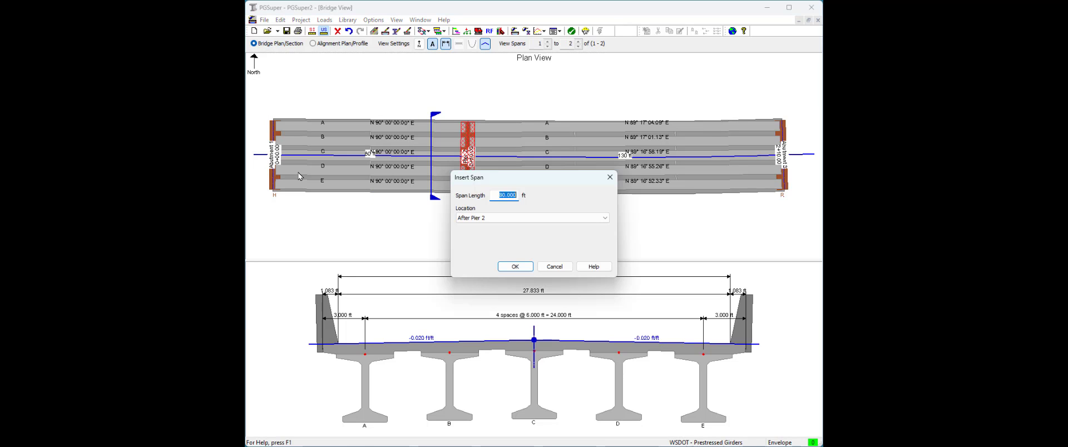
pyautogui.click(531, 219)
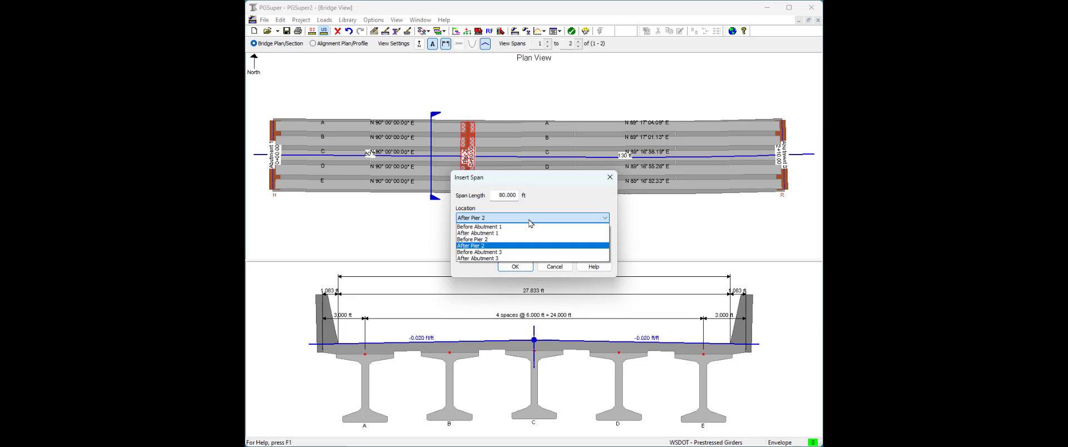
pyautogui.click(480, 260)
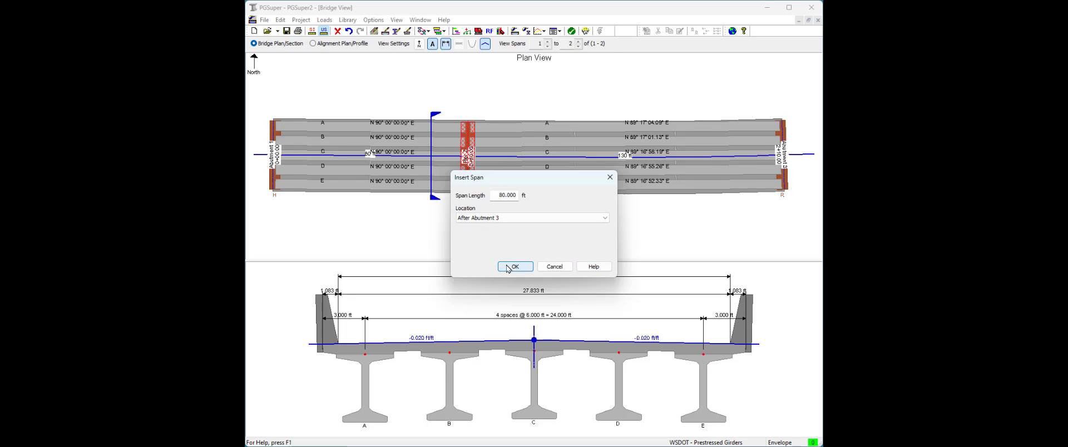
pyautogui.click(508, 267)
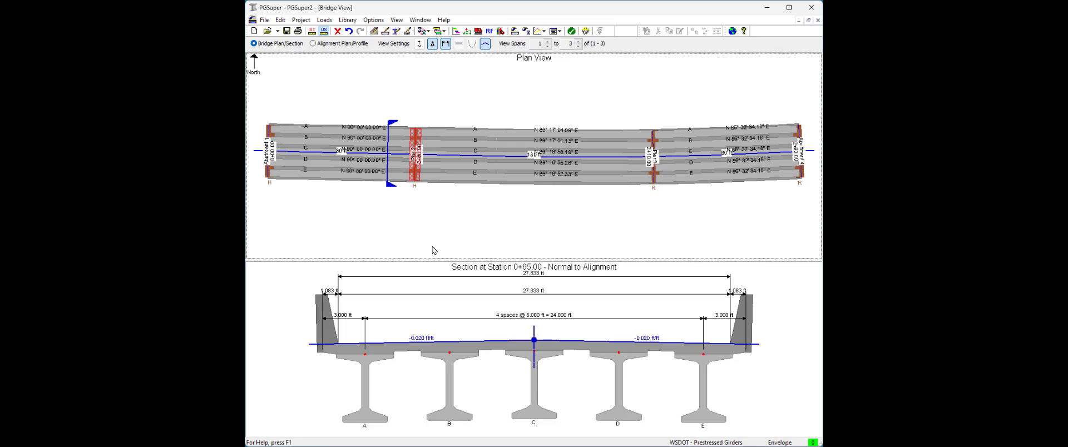
# Change the 130 ft span length label in the plan view to 80 ft
pyautogui.click(532, 156)
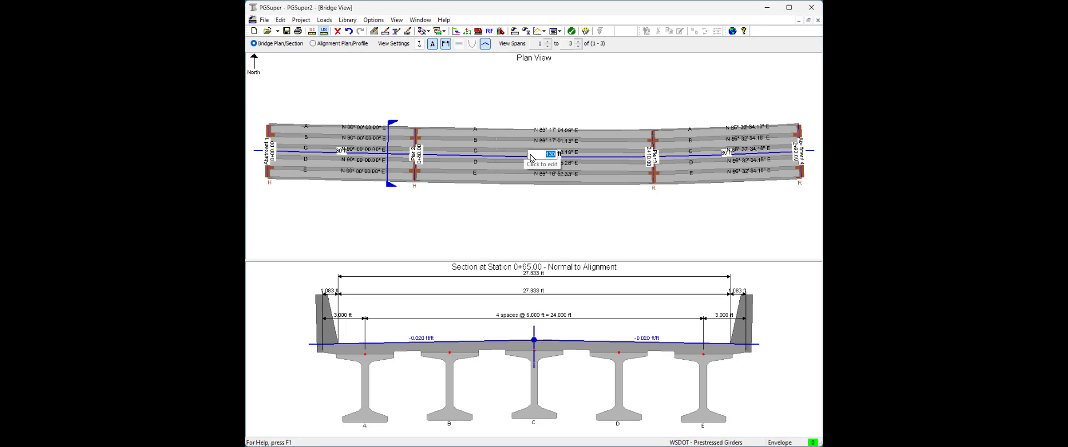
pyautogui.write('80')
pyautogui.press('Return')
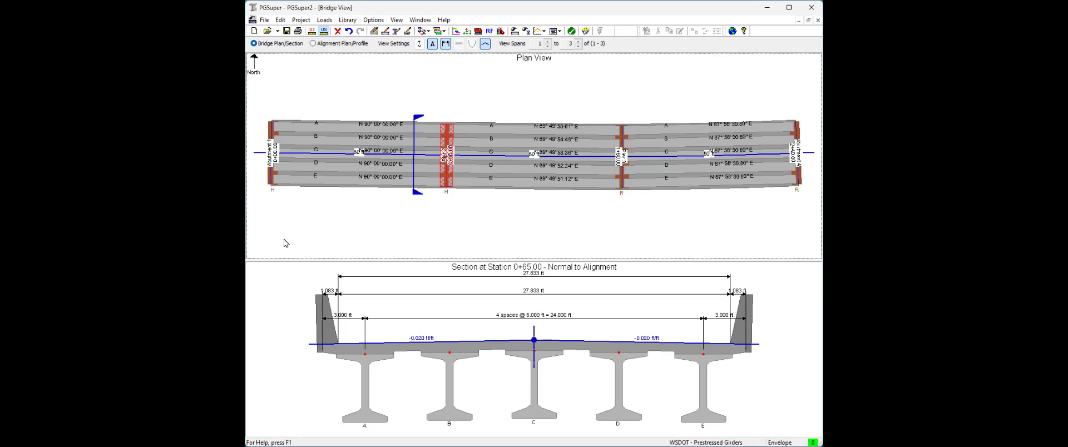
# Set Abutment 1's station to 1+20.00, moving the whole bridge and retaining all span lengths
pyautogui.click(276, 159)
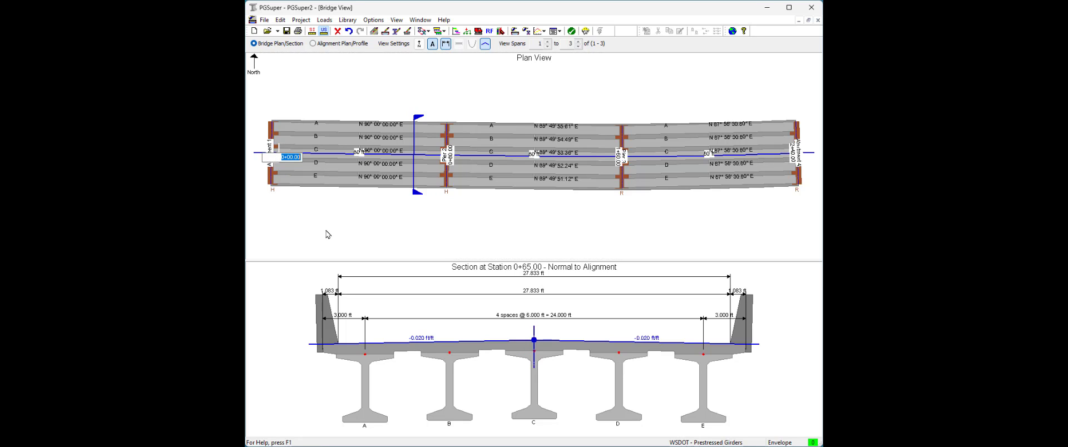
pyautogui.write('1')
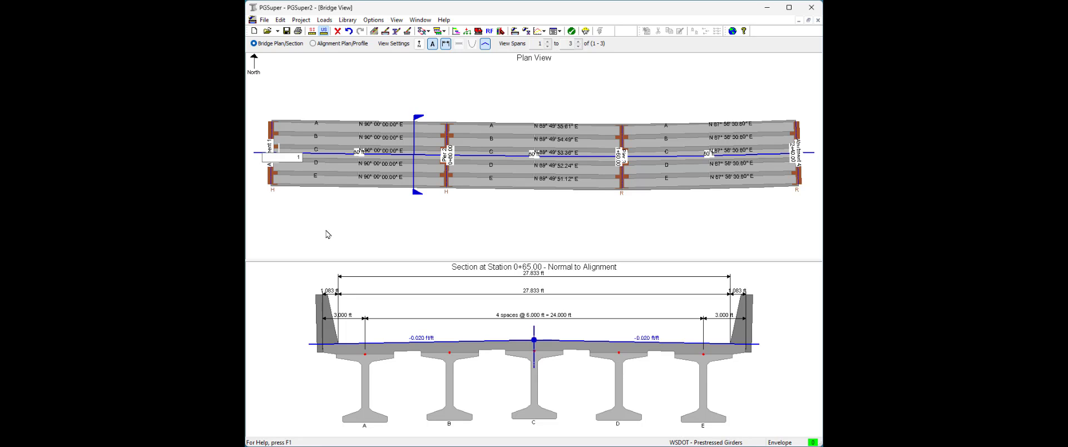
pyautogui.write('+20.00')
pyautogui.press('Return')
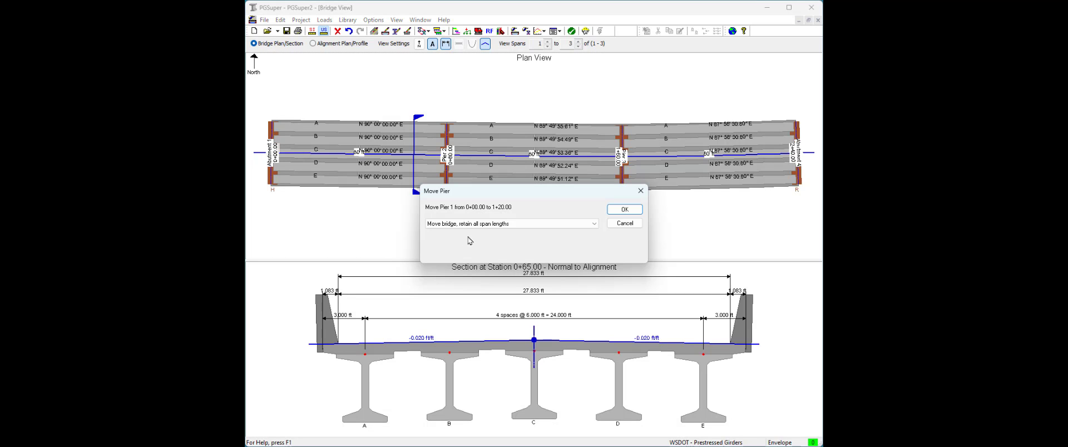
pyautogui.click(624, 210)
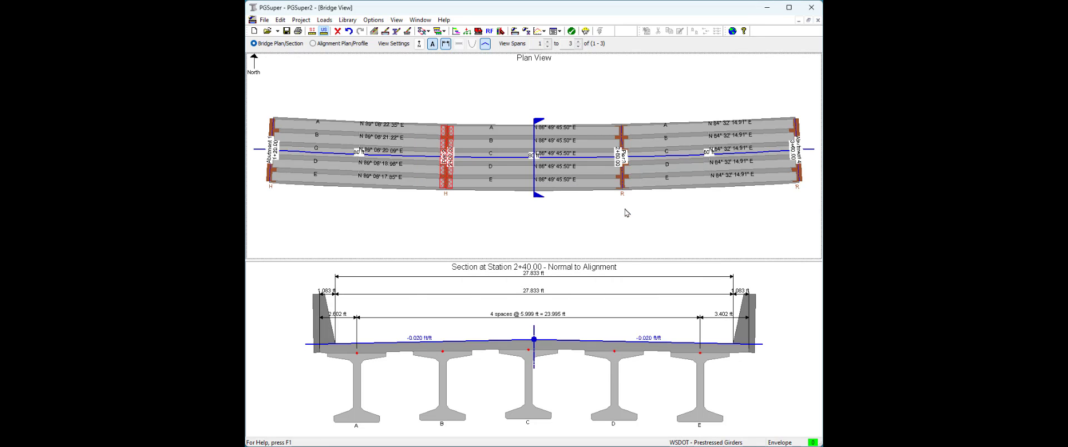
pyautogui.click(331, 48)
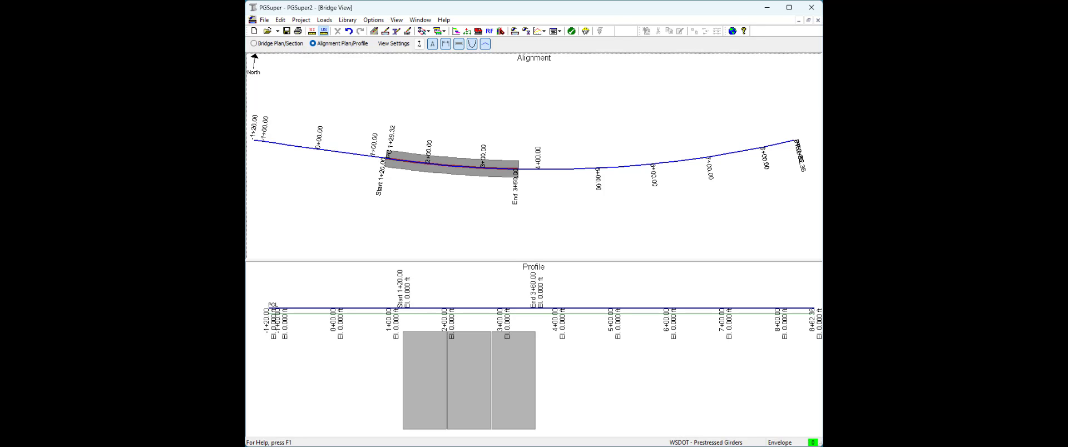
pyautogui.hotkey('ctrl', 'z')
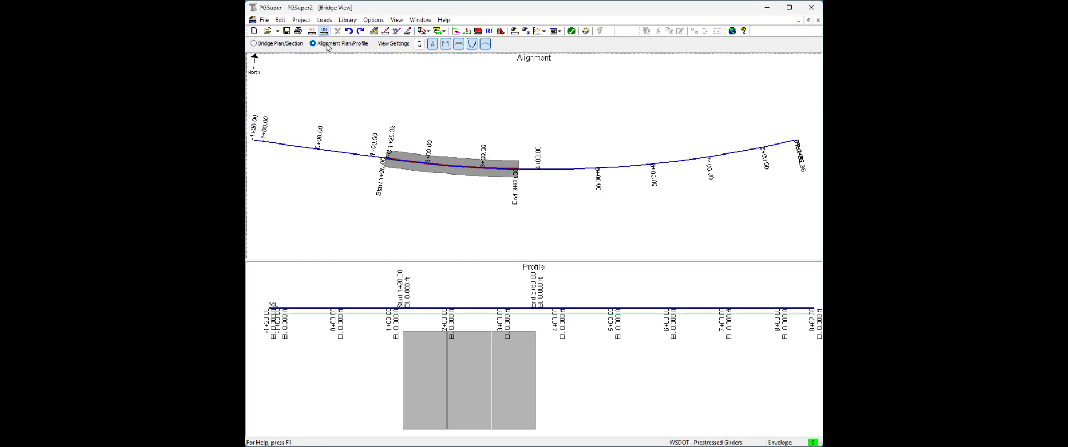
pyautogui.click(284, 44)
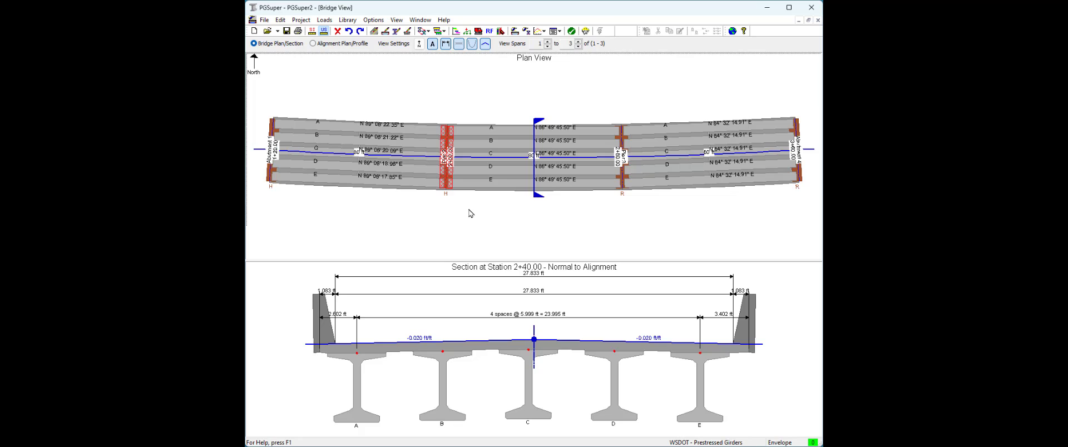
# In Span 2's girder settings, allow per-span girder counts and reduce Span 2 to 4 girders
pyautogui.moveTo(492, 184)
pyautogui.click(281, 22)
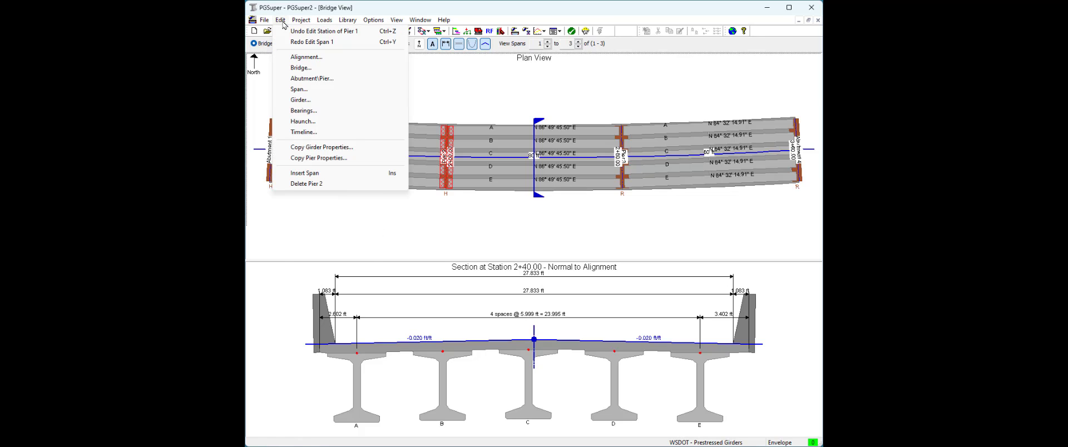
pyautogui.click(299, 90)
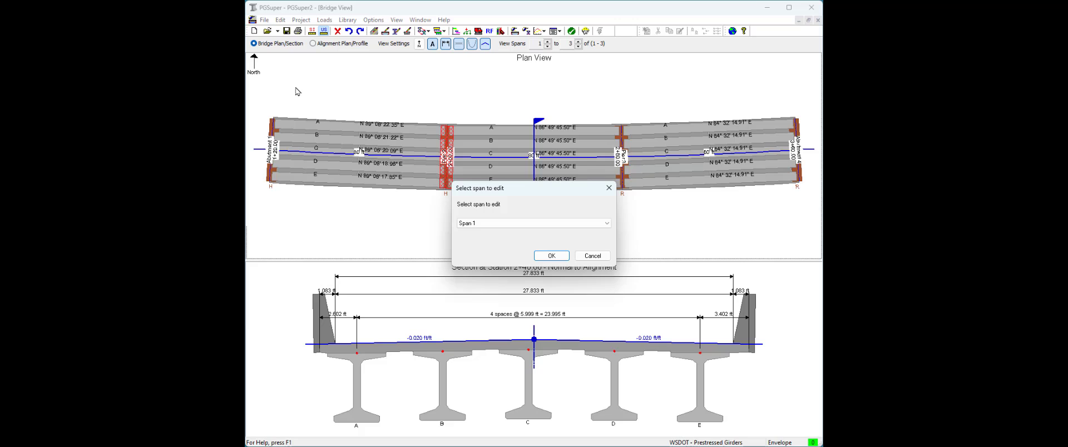
pyautogui.click(489, 227)
pyautogui.click(485, 240)
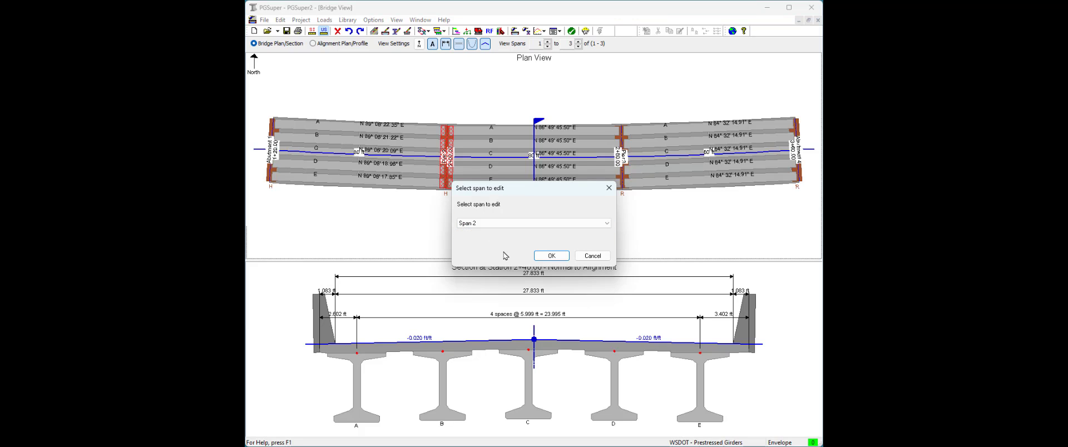
pyautogui.click(551, 256)
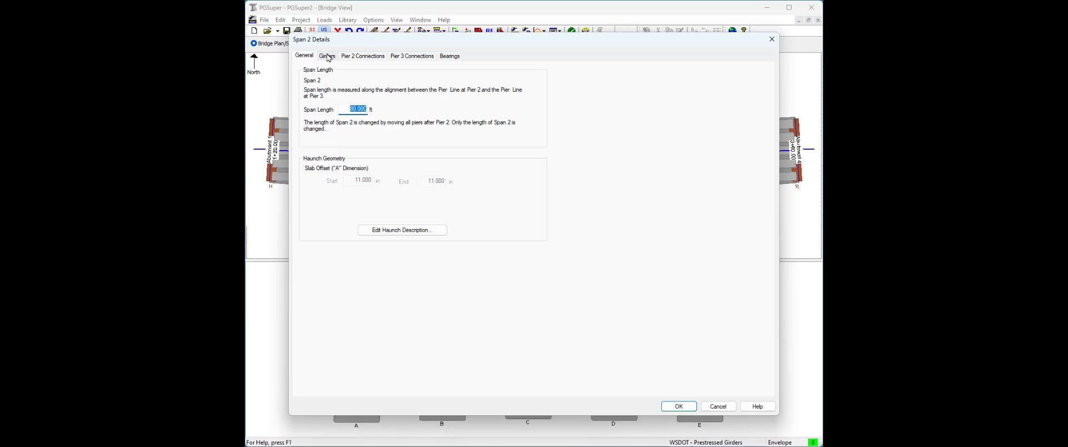
pyautogui.click(327, 57)
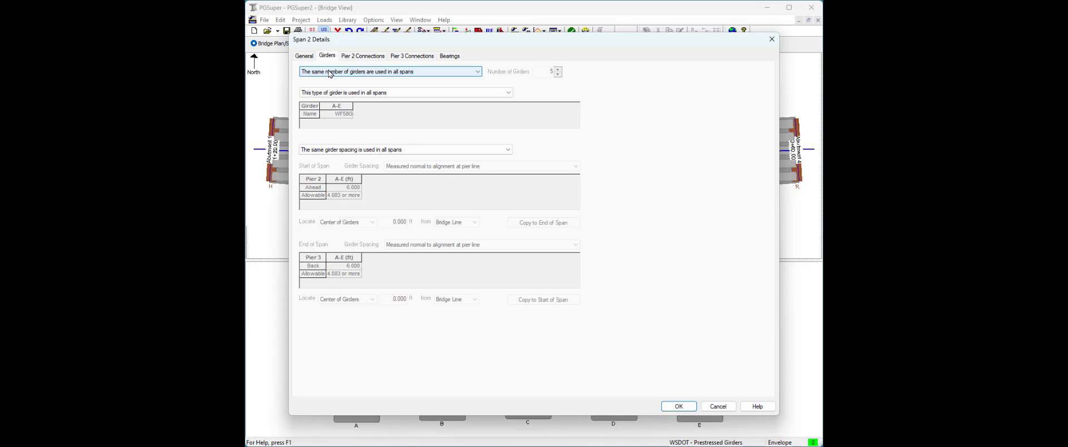
pyautogui.click(329, 73)
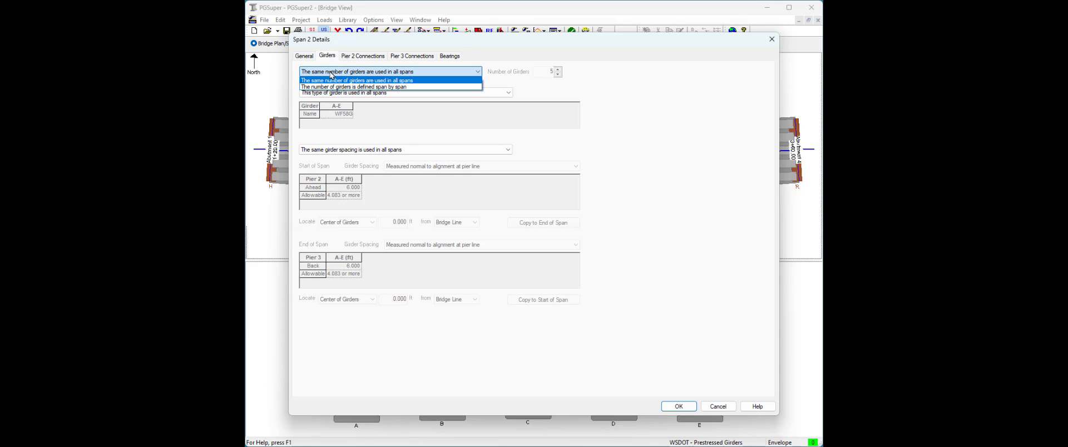
pyautogui.click(333, 87)
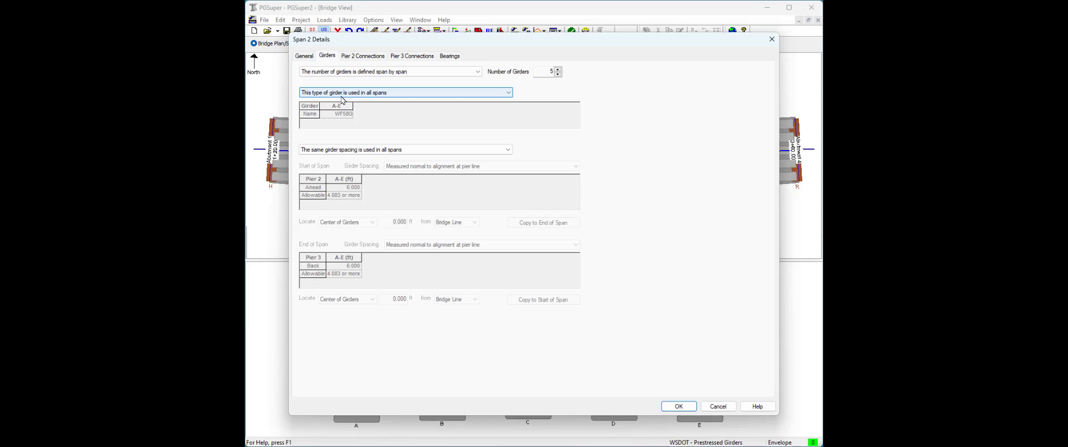
pyautogui.click(558, 76)
# Let girder spacing vary by span, change Pier 2's 6.000 ft ahead spacing to 8, and confirm
pyautogui.click(496, 151)
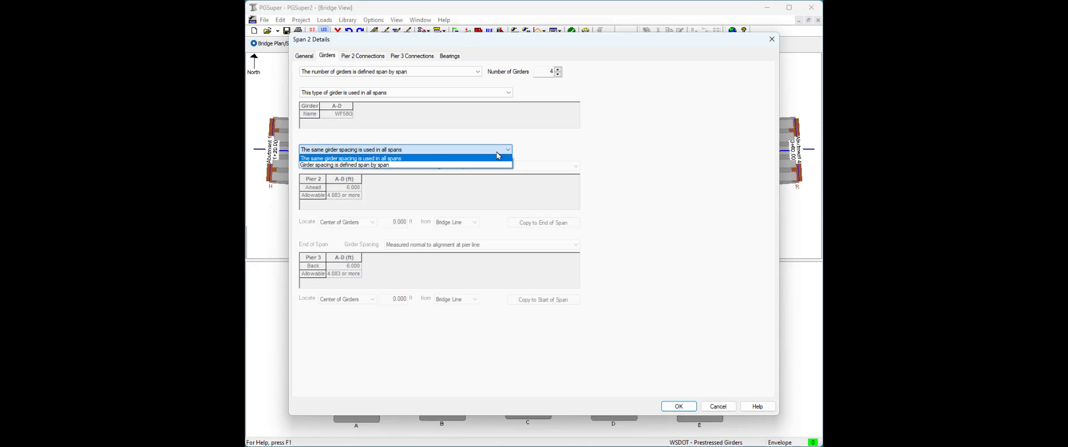
pyautogui.click(354, 165)
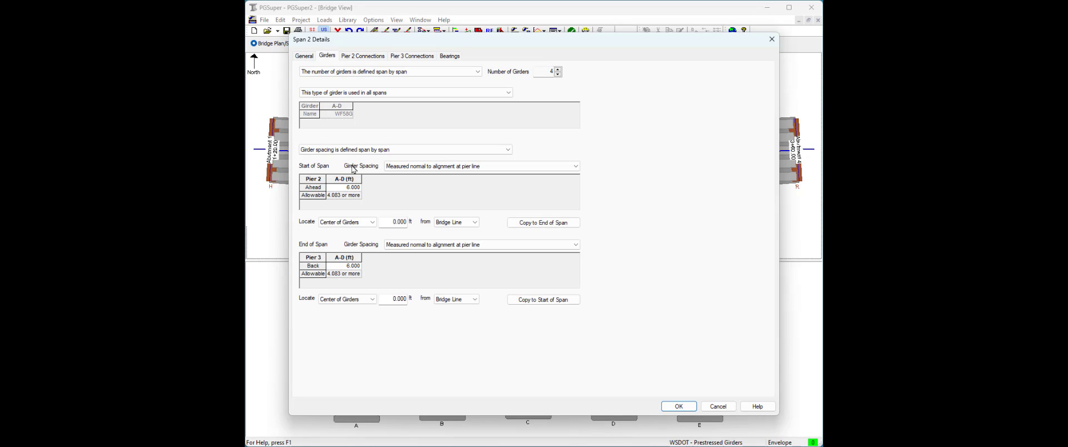
pyautogui.moveTo(342, 191)
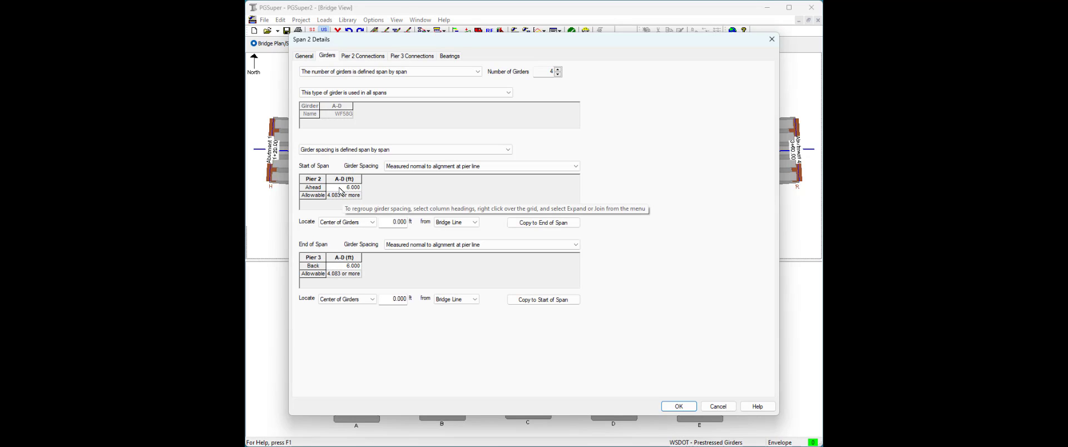
pyautogui.click(342, 189)
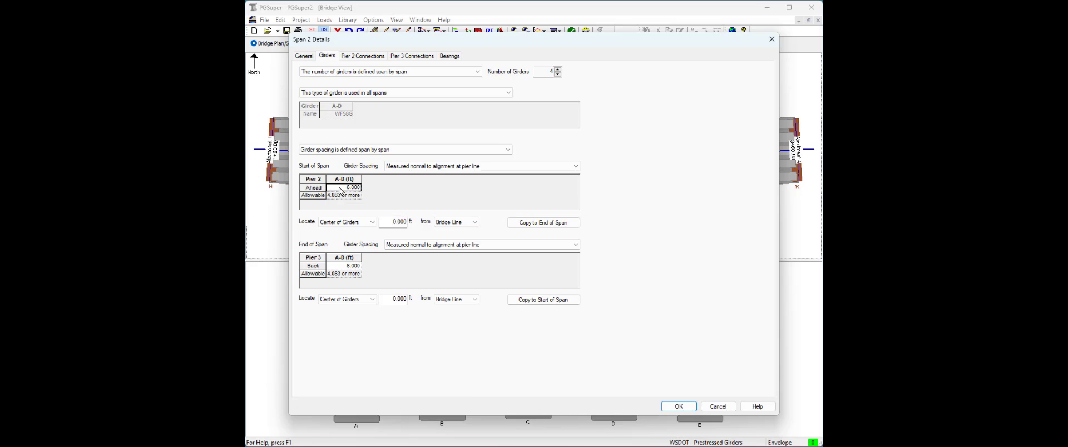
pyautogui.write('8')
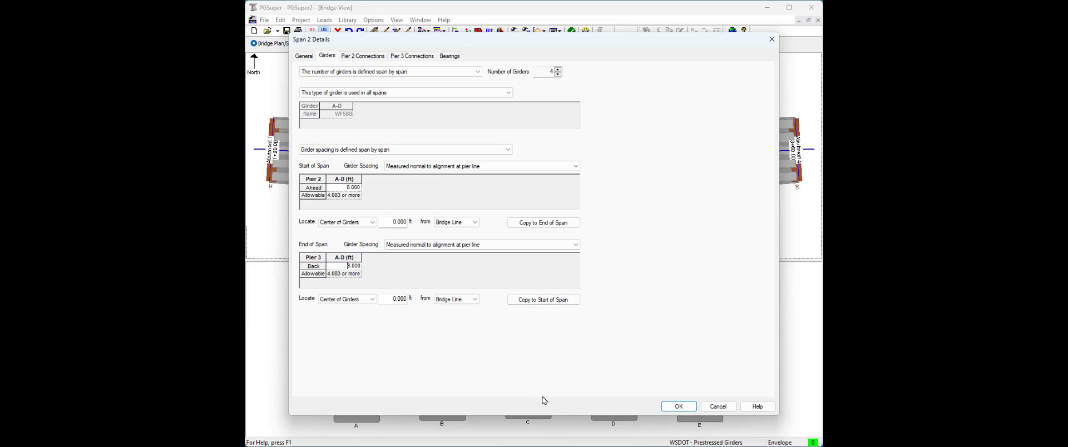
pyautogui.click(676, 408)
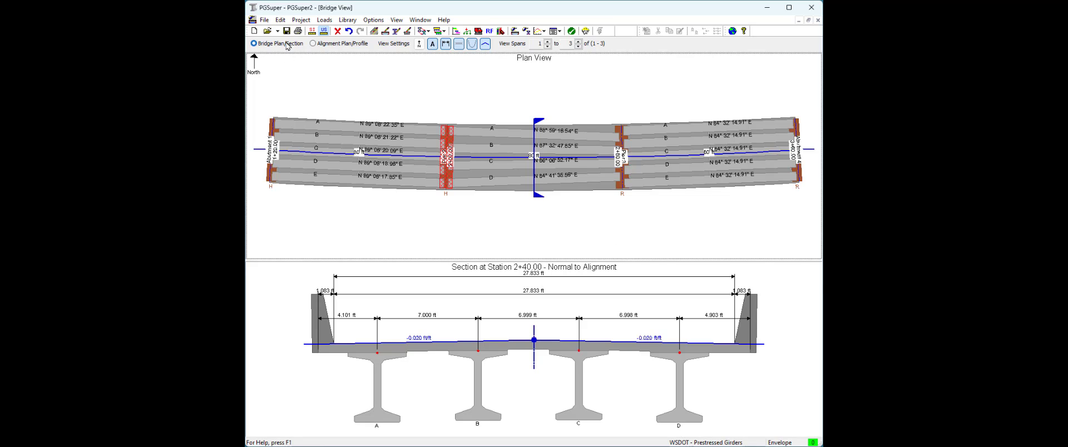
# In the bridge description layout, set span 3 to four girders and apply the changes
pyautogui.click(282, 21)
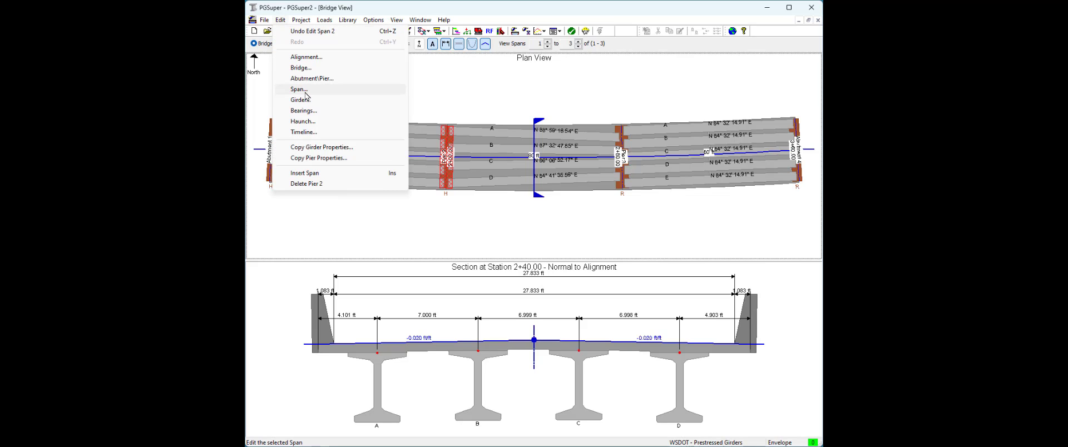
pyautogui.click(303, 68)
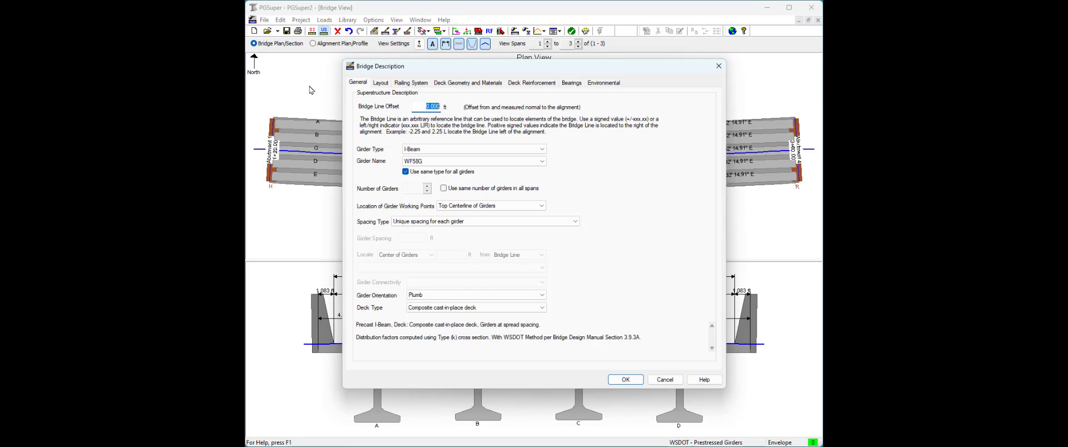
pyautogui.click(381, 84)
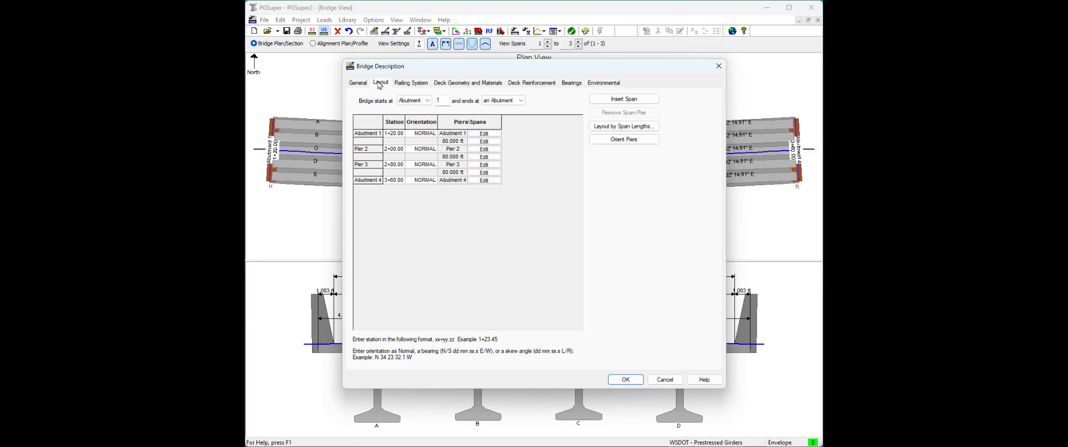
pyautogui.click(494, 174)
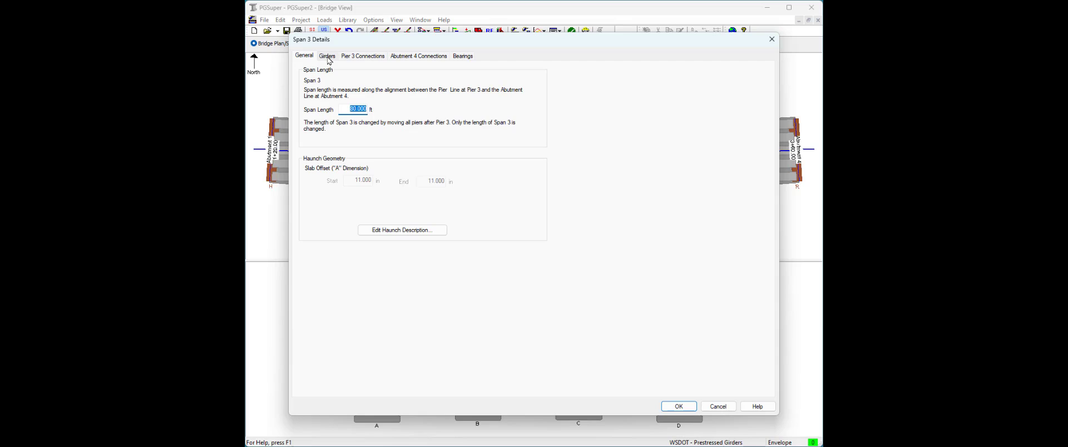
pyautogui.click(328, 56)
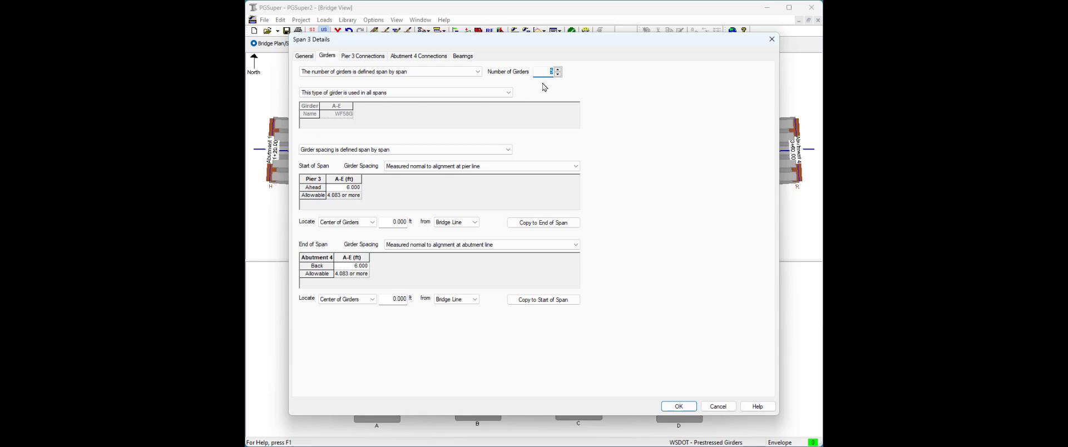
pyautogui.click(557, 75)
pyautogui.click(675, 406)
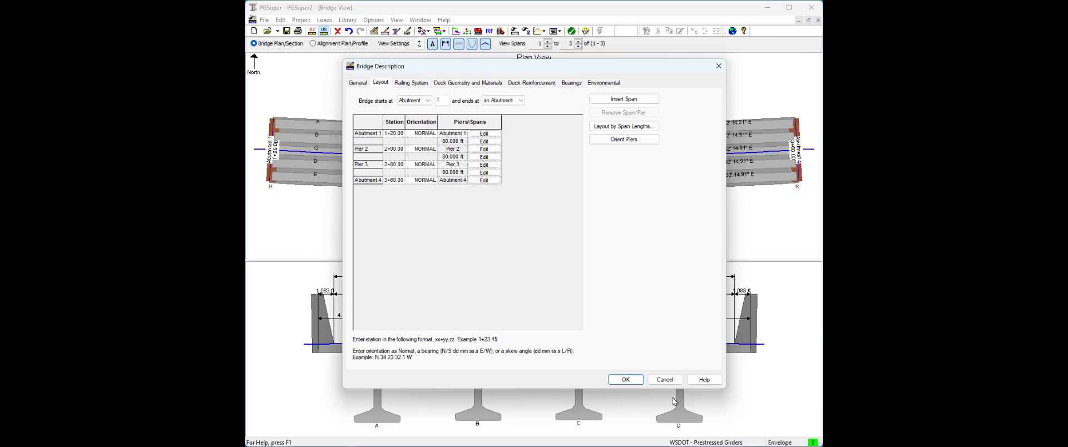
pyautogui.click(625, 380)
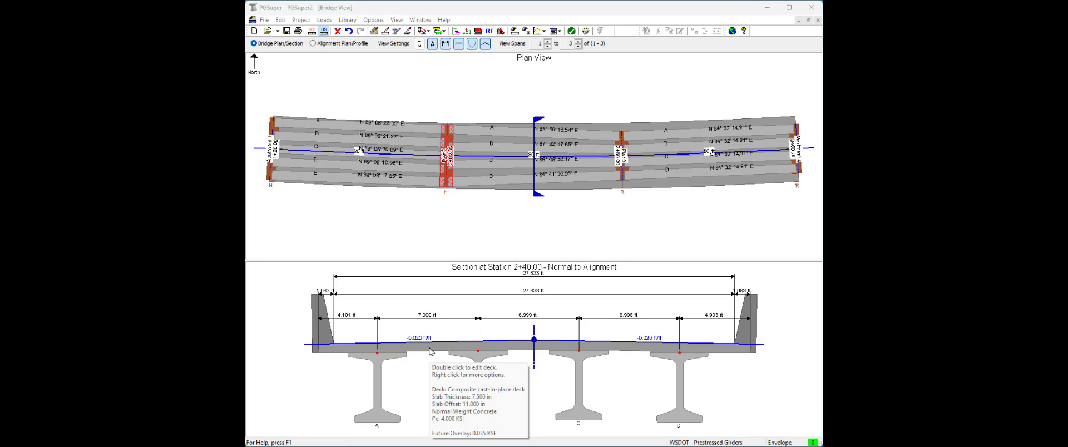
# In deck geometry, edit the first edge-of-deck row at 2+00.00 to 16 and 15 ft offsets
pyautogui.doubleClick(430, 352)
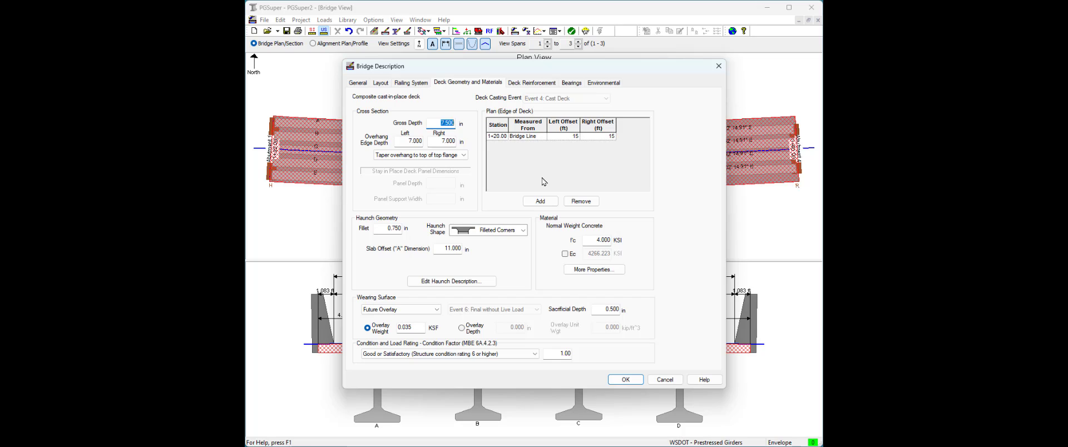
pyautogui.click(491, 142)
pyautogui.click(565, 137)
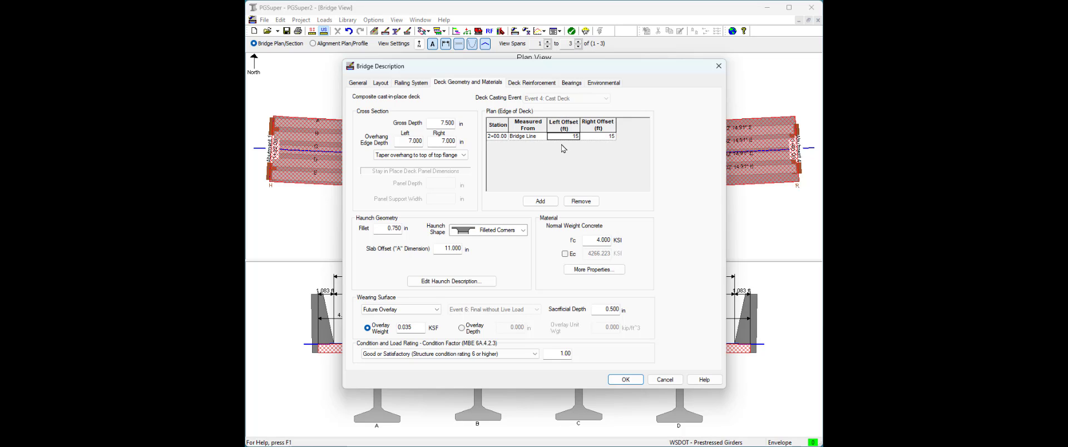
pyautogui.write('1')
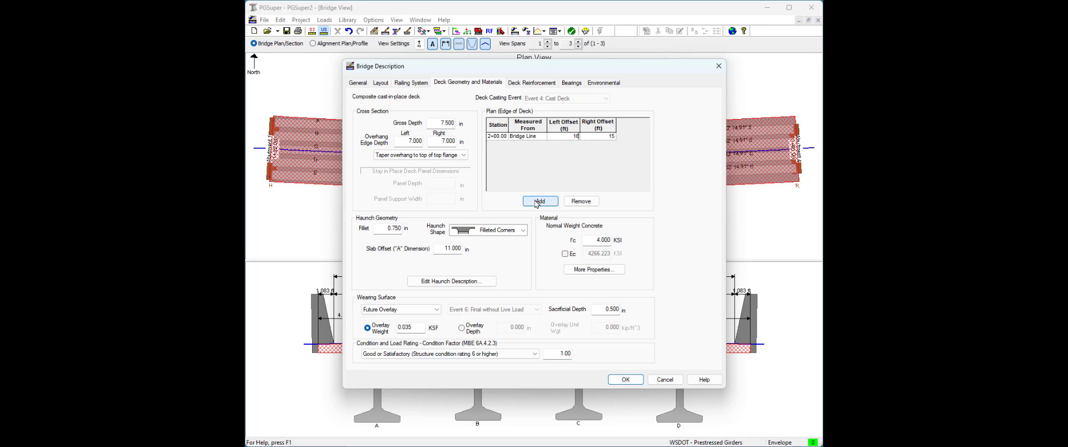
# Add a deck-edge row at 2+80.00 with 12.5 ft left and 12 ft right offsets
pyautogui.click(537, 201)
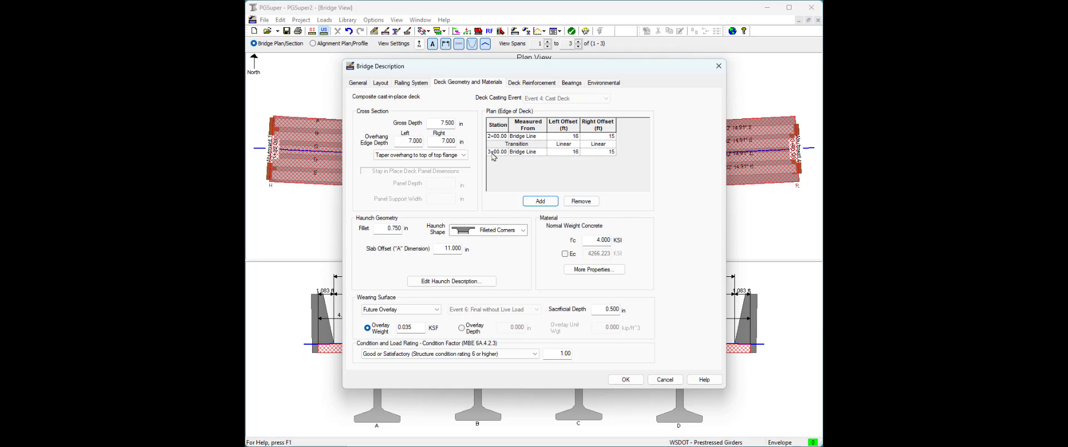
pyautogui.click(495, 152)
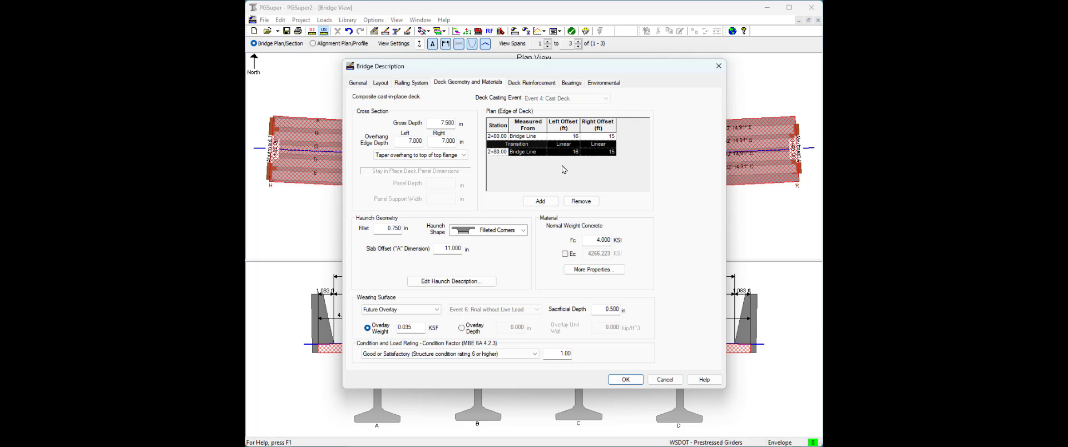
pyautogui.click(572, 152)
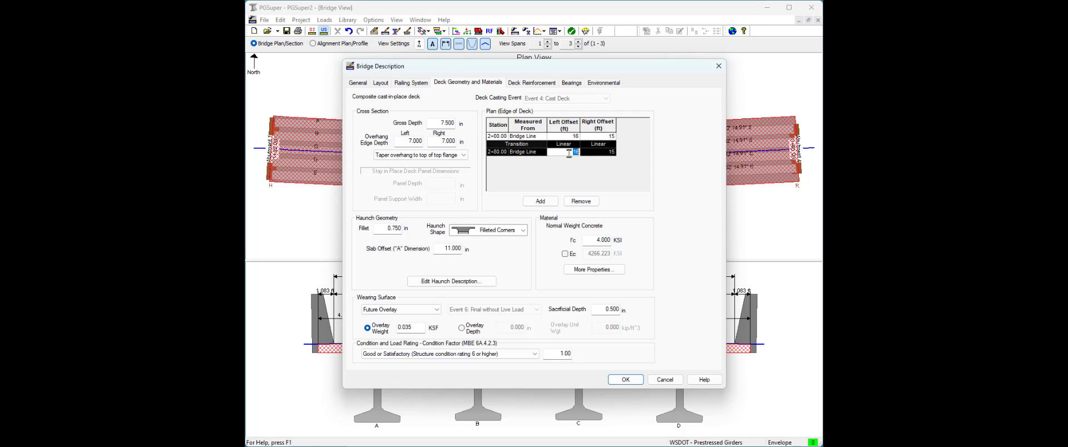
pyautogui.write('12.5')
pyautogui.click(607, 155)
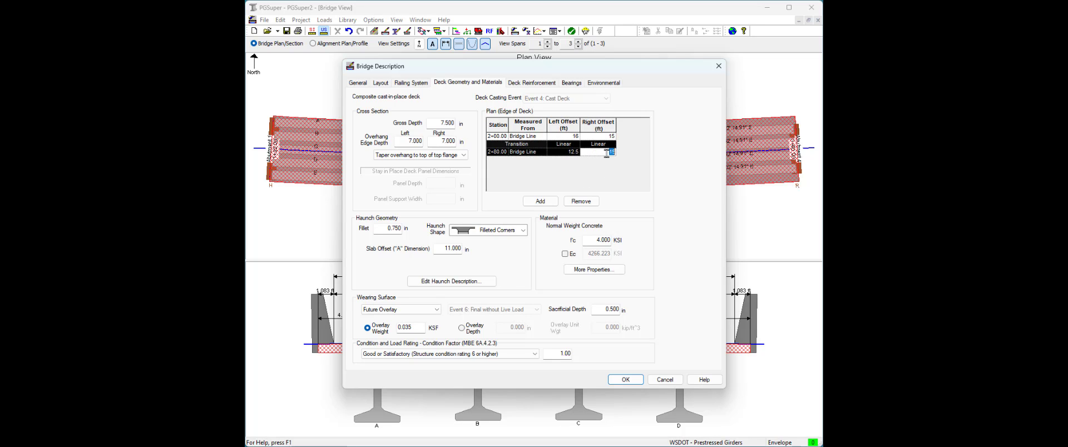
pyautogui.write('12')
# Make both left and right deck-edge transitions splines and apply the deck changes
pyautogui.click(576, 145)
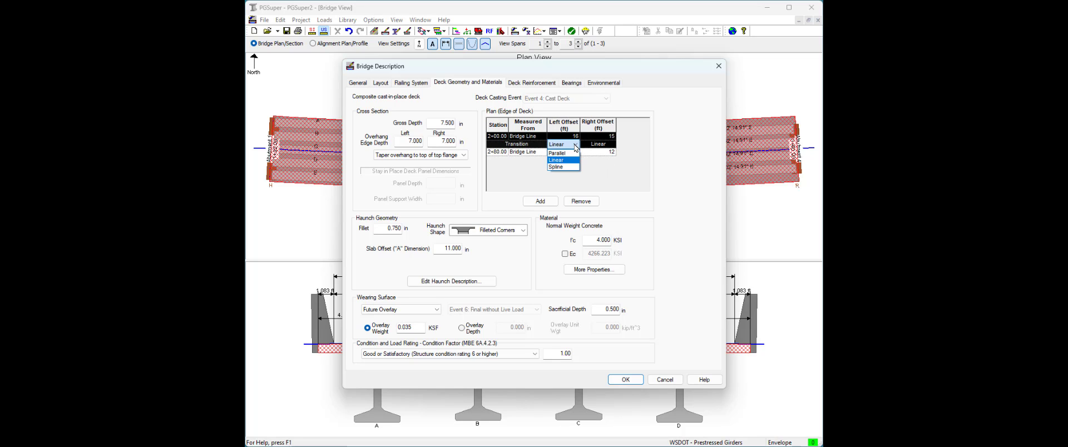
pyautogui.click(565, 168)
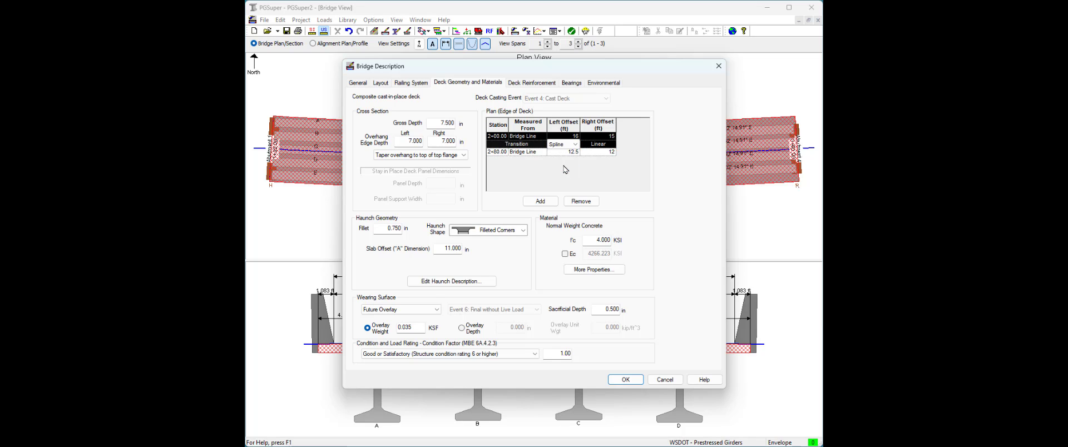
pyautogui.click(612, 144)
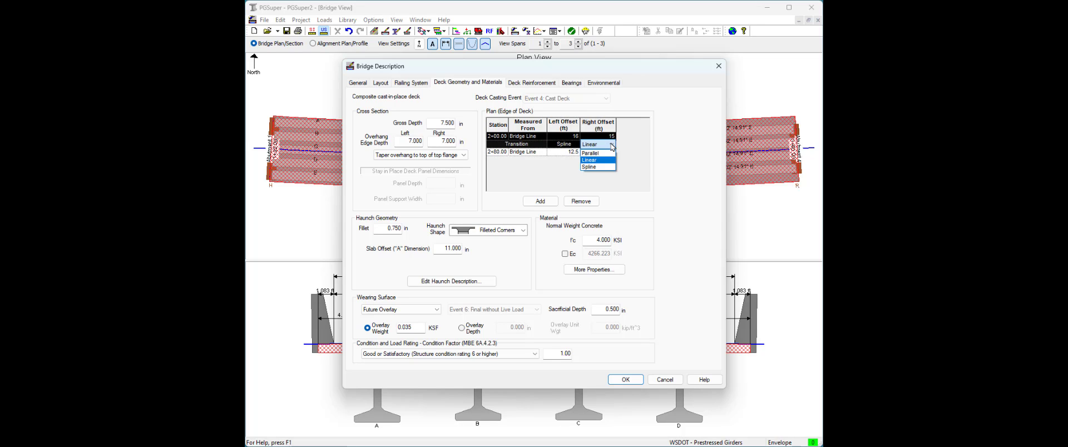
pyautogui.click(593, 167)
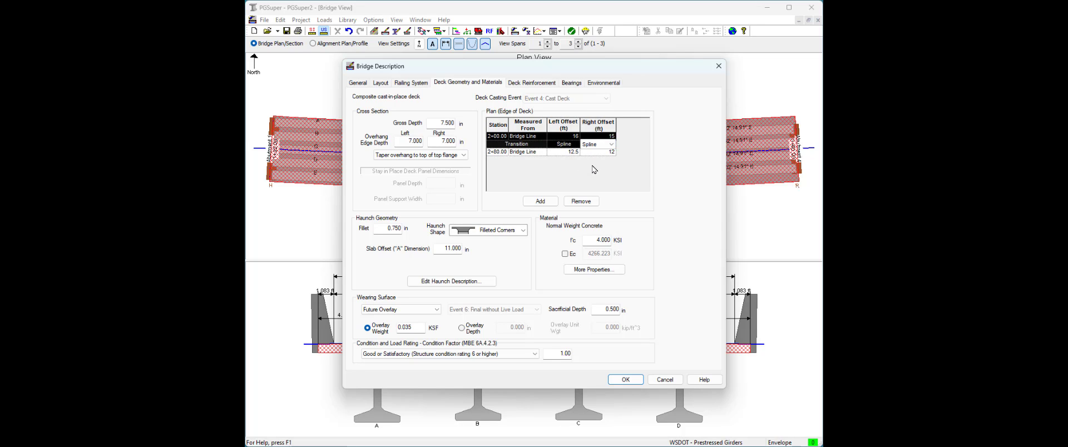
pyautogui.click(613, 381)
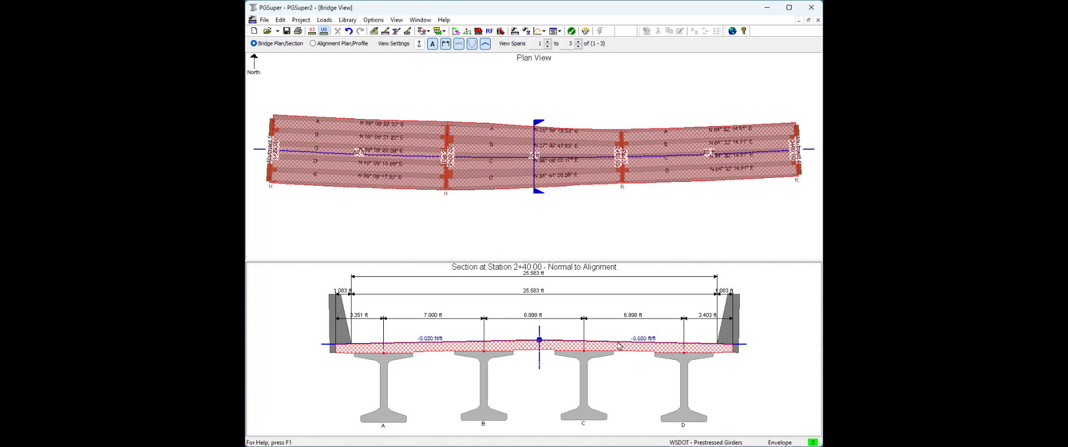
# Clear the deck selection and switch to the finished AdvancedGeometrics1_final.pgs model
pyautogui.click(473, 225)
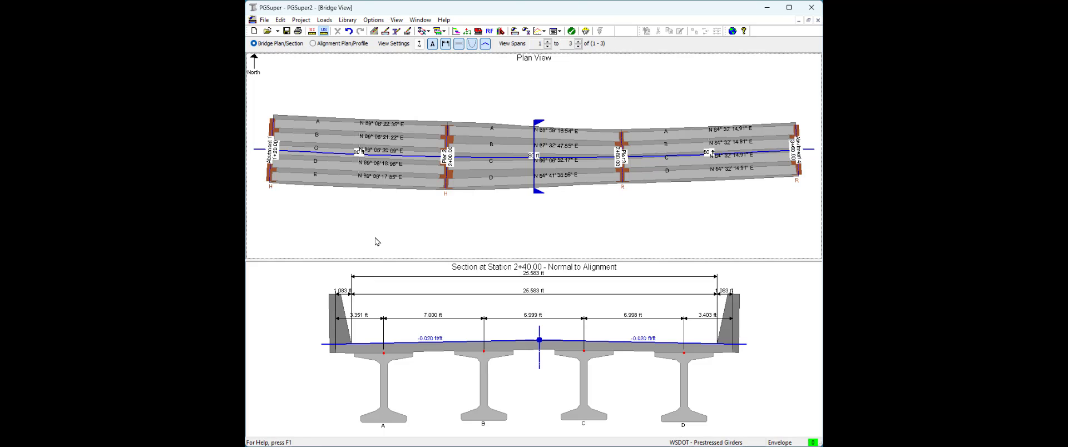
pyautogui.hotkey('ctrl', 'Tab')
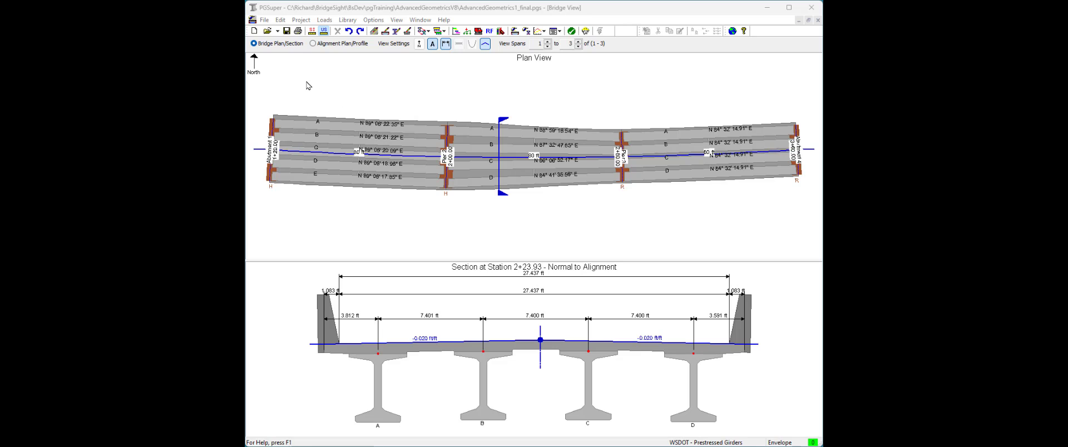
# Make the bridge start and end at piers so it runs Pier 4 to Pier 7 (spans 4–6)
pyautogui.click(281, 21)
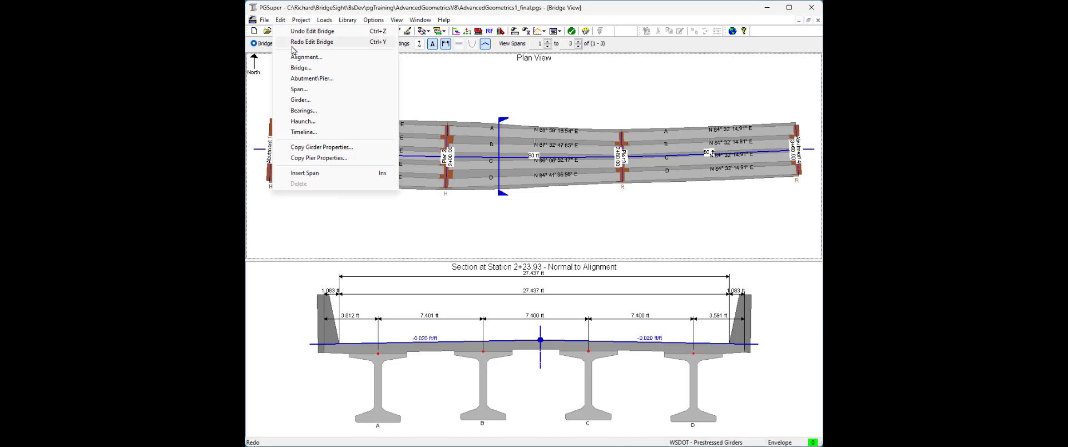
pyautogui.click(300, 68)
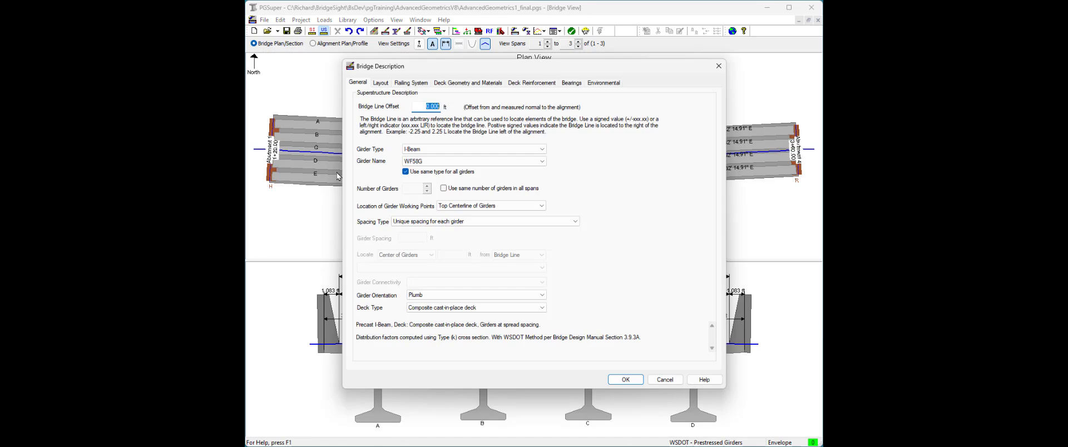
pyautogui.click(382, 83)
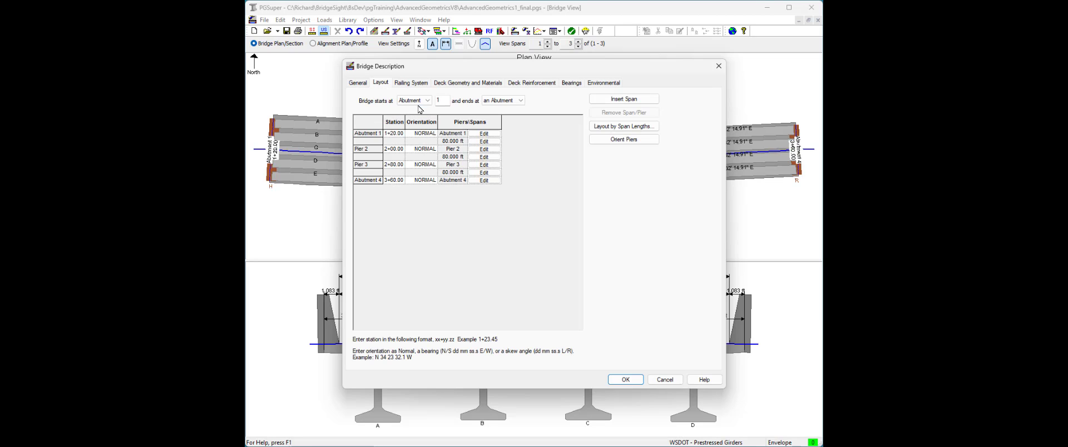
pyautogui.click(428, 101)
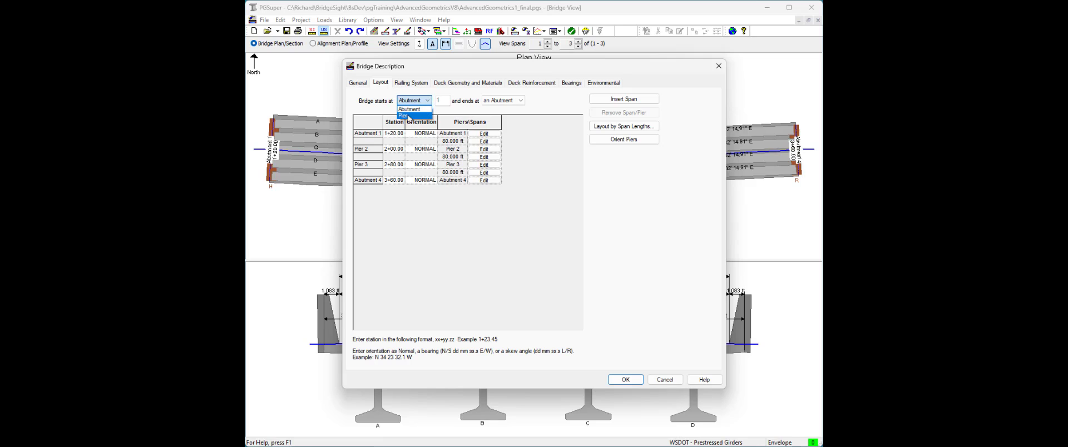
pyautogui.click(409, 117)
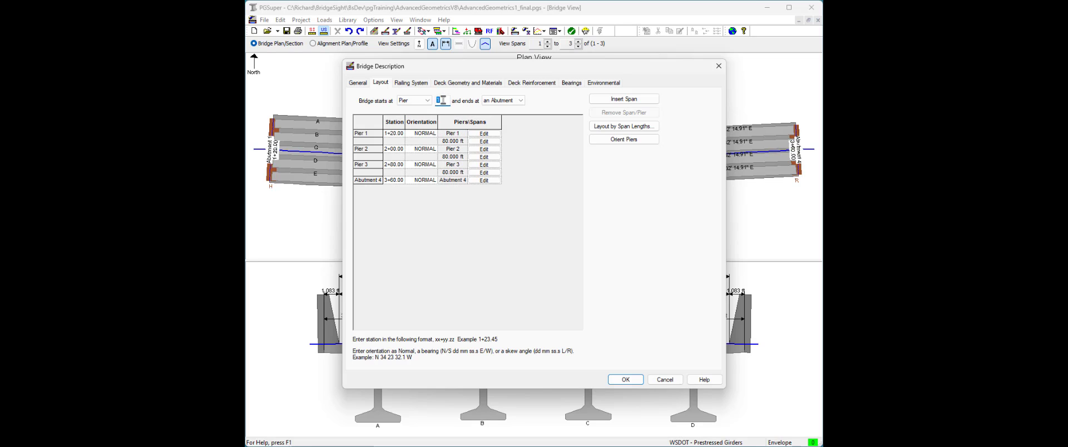
pyautogui.click(515, 101)
pyautogui.click(502, 117)
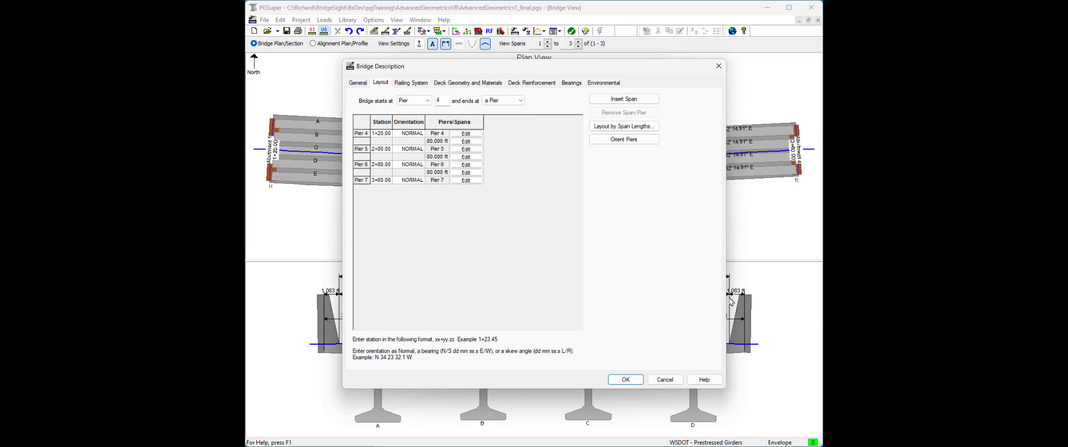
pyautogui.click(616, 380)
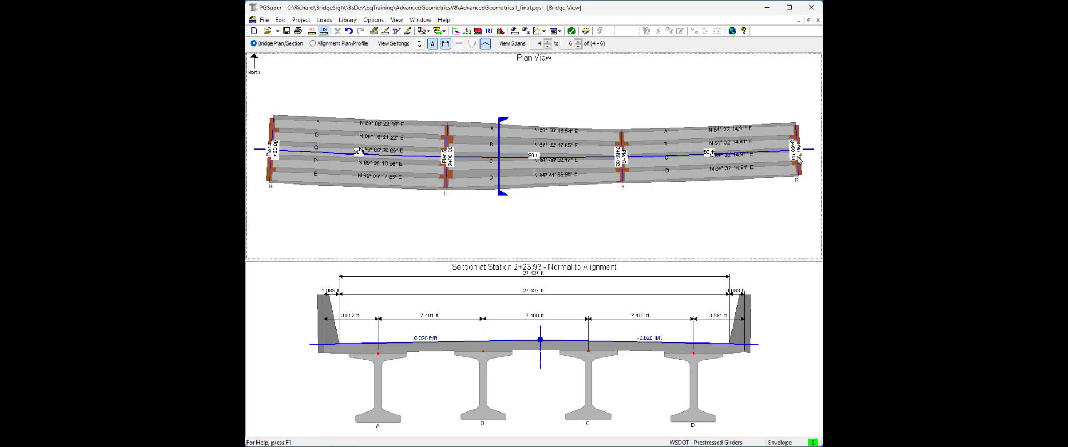
# Dismiss the Span dialog without changes and select girder D in the middle span
pyautogui.click(285, 21)
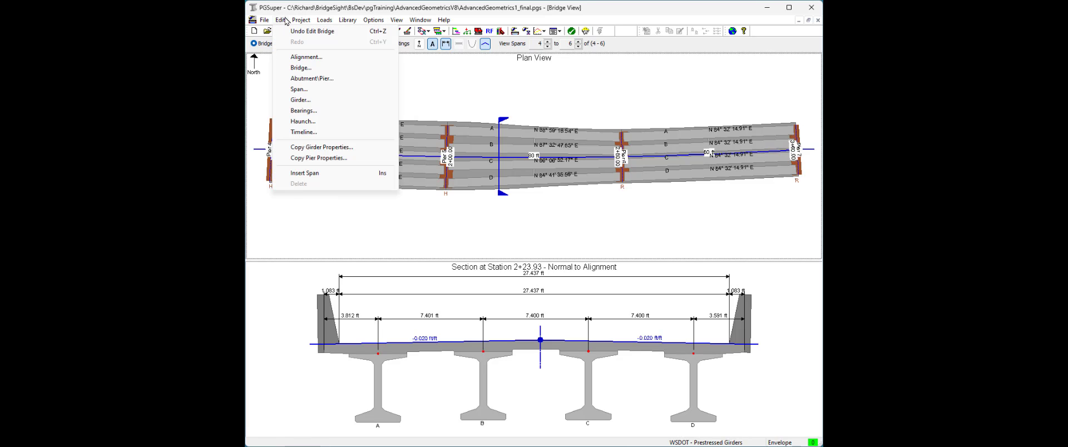
pyautogui.click(299, 90)
pyautogui.click(513, 224)
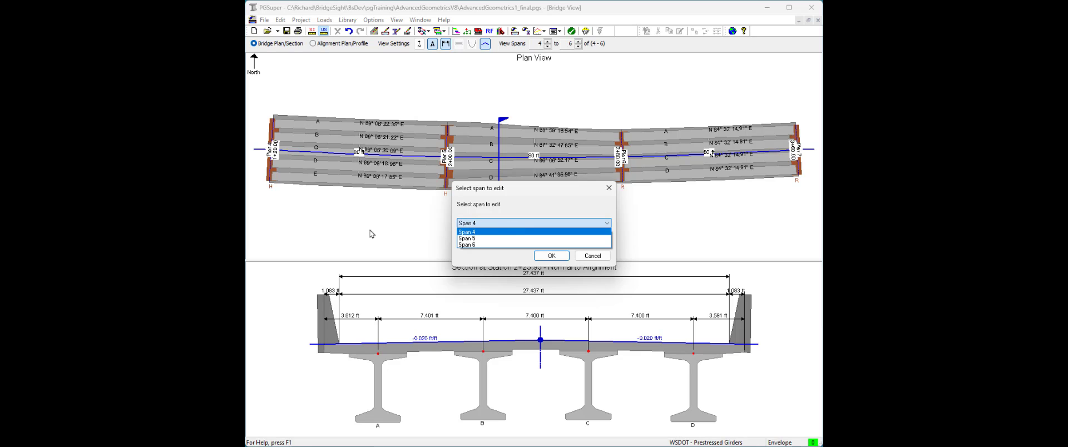
pyautogui.click(589, 258)
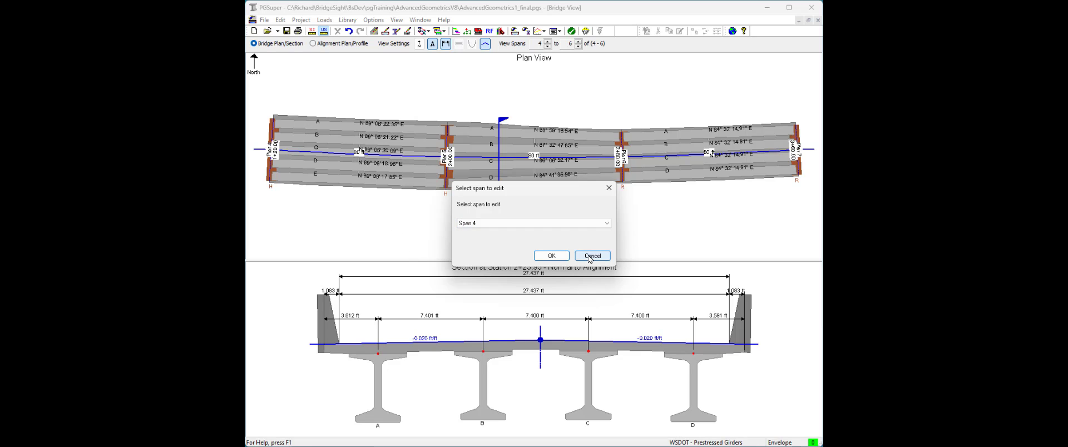
pyautogui.click(590, 256)
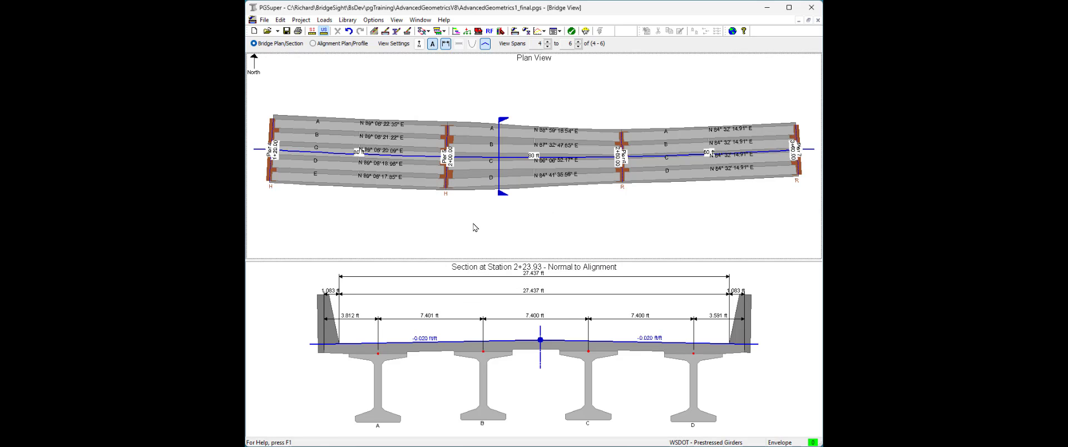
pyautogui.click(553, 185)
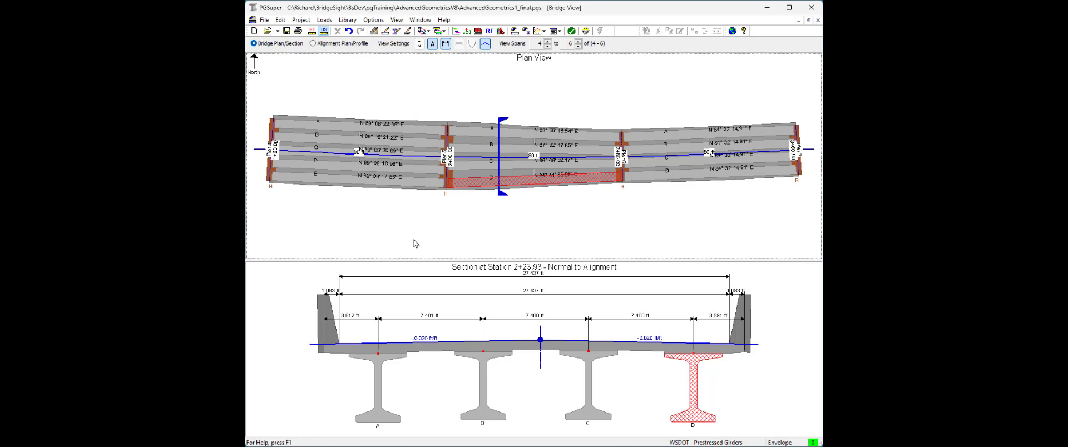
# Edit Span 5 so its girder types are defined span by span
pyautogui.click(280, 19)
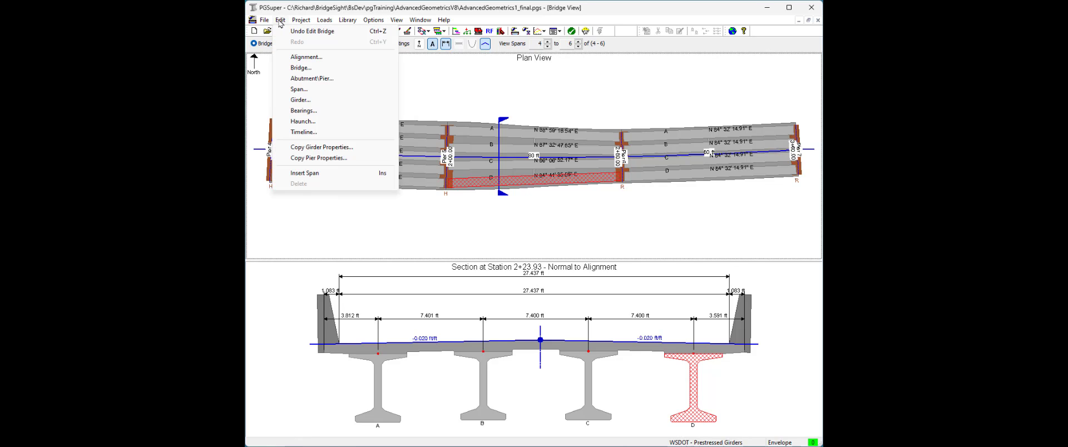
pyautogui.click(301, 90)
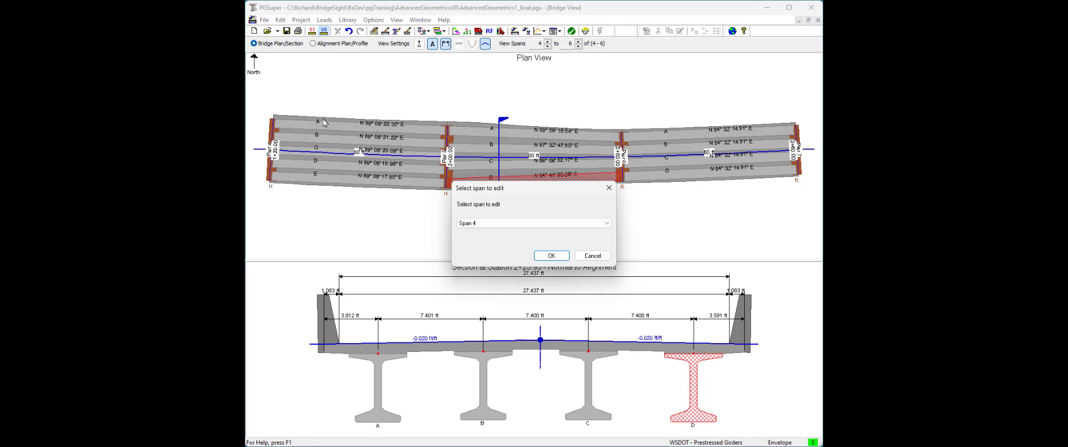
pyautogui.click(495, 224)
pyautogui.click(482, 240)
pyautogui.click(551, 256)
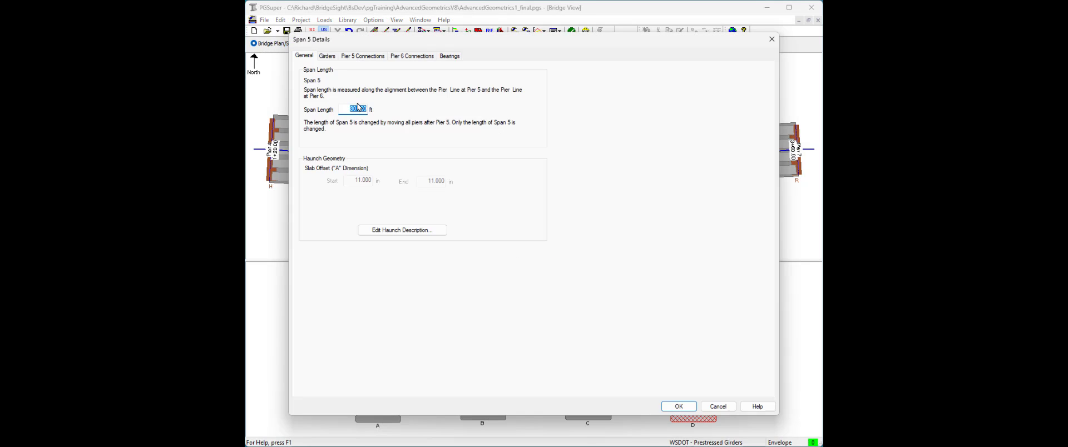
pyautogui.click(328, 57)
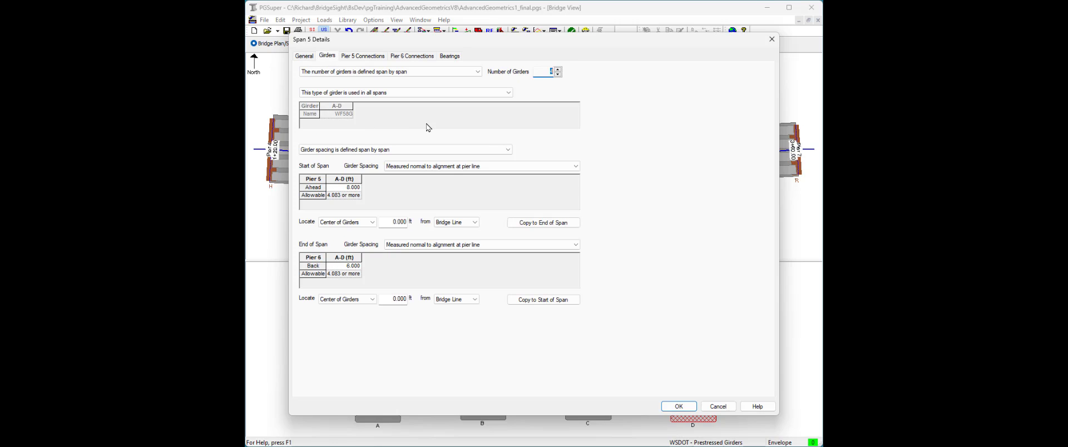
pyautogui.click(439, 93)
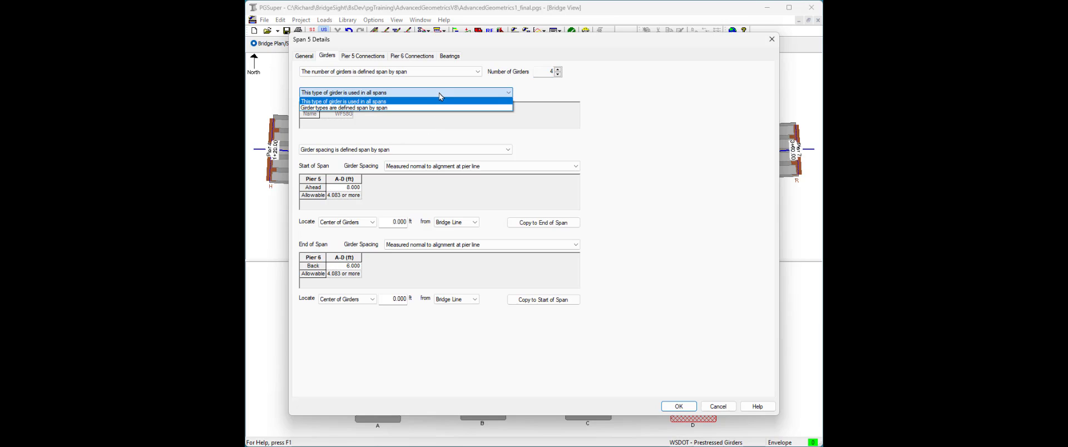
pyautogui.click(386, 108)
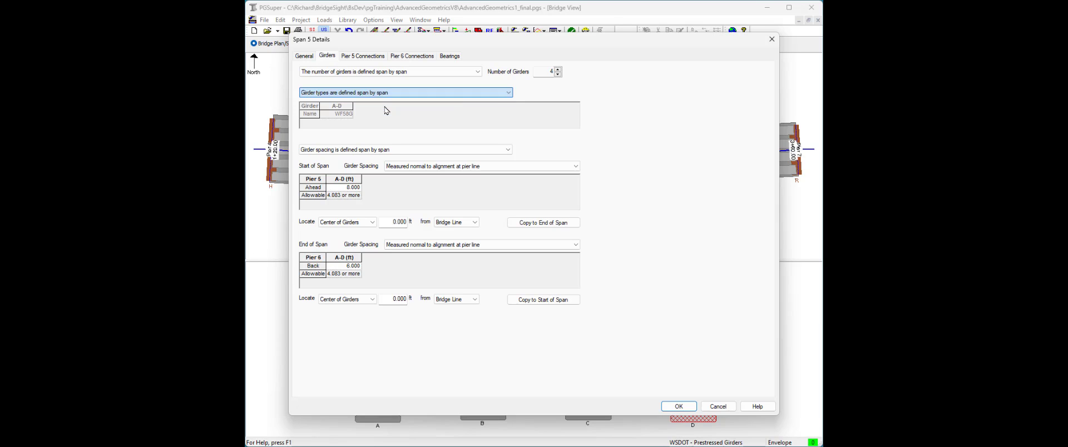
# Expand girders A–D and make girder D a WF66G, accepting the strand and rebar reset
pyautogui.click(349, 115)
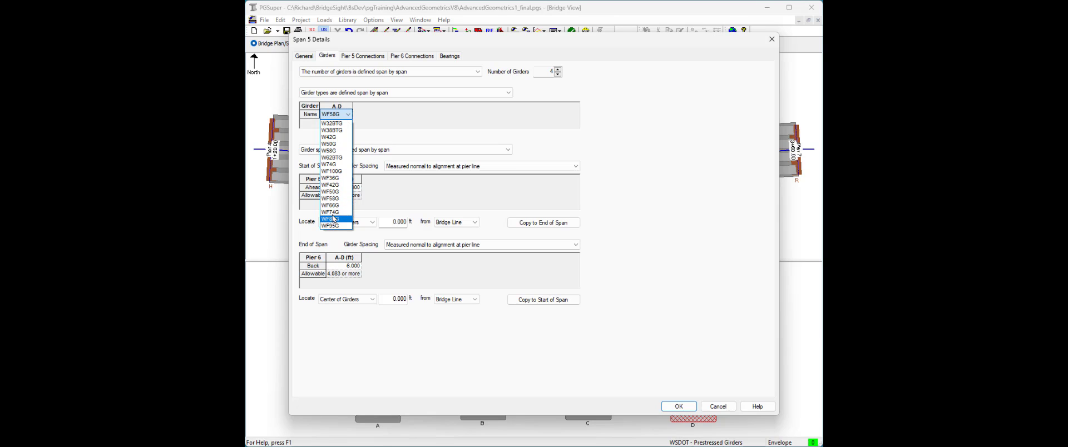
pyautogui.click(396, 112)
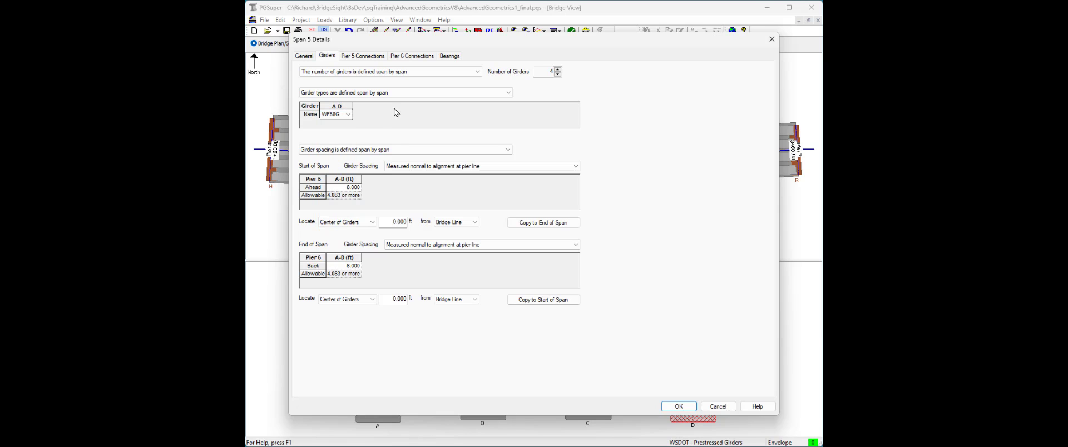
pyautogui.click(342, 114)
pyautogui.click(340, 105)
pyautogui.rightClick(341, 105)
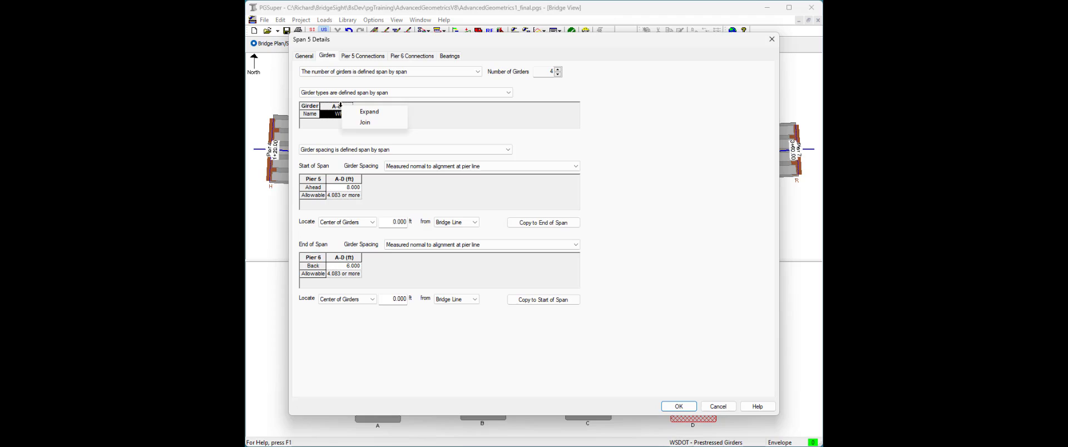
pyautogui.click(371, 113)
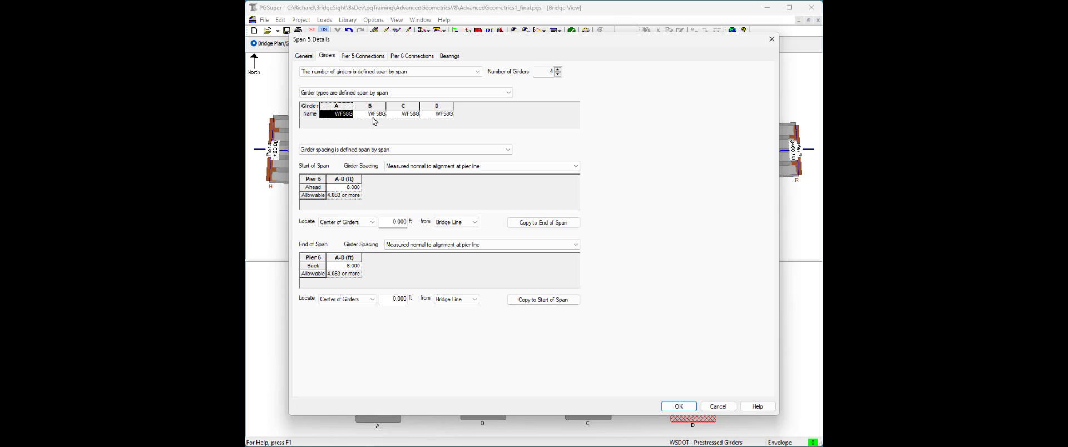
pyautogui.click(450, 114)
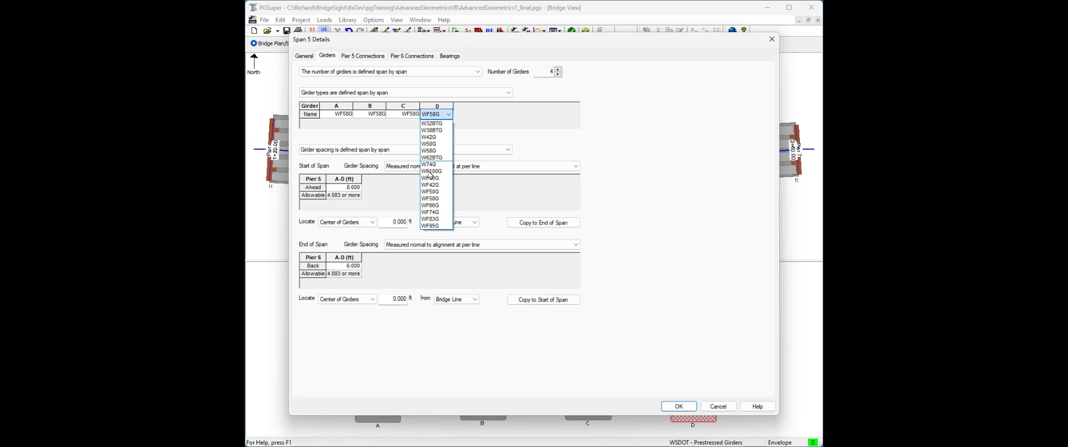
pyautogui.click(431, 209)
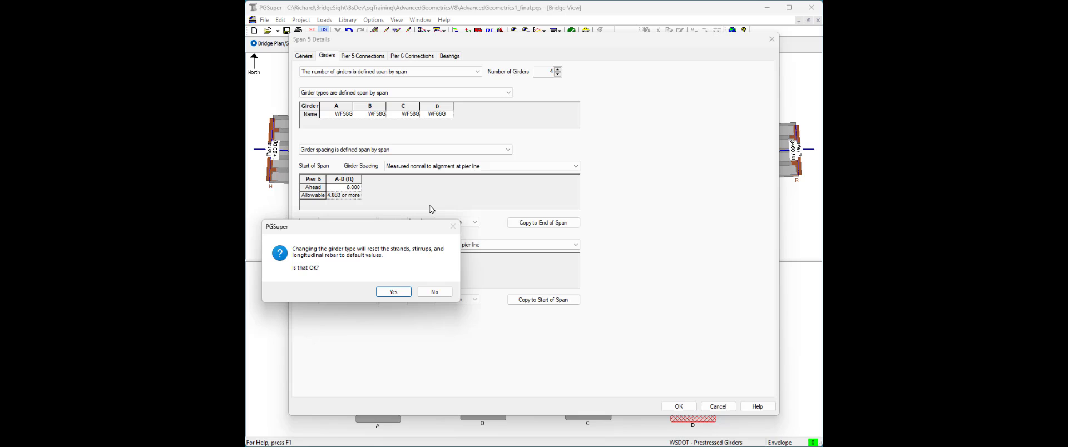
pyautogui.click(396, 293)
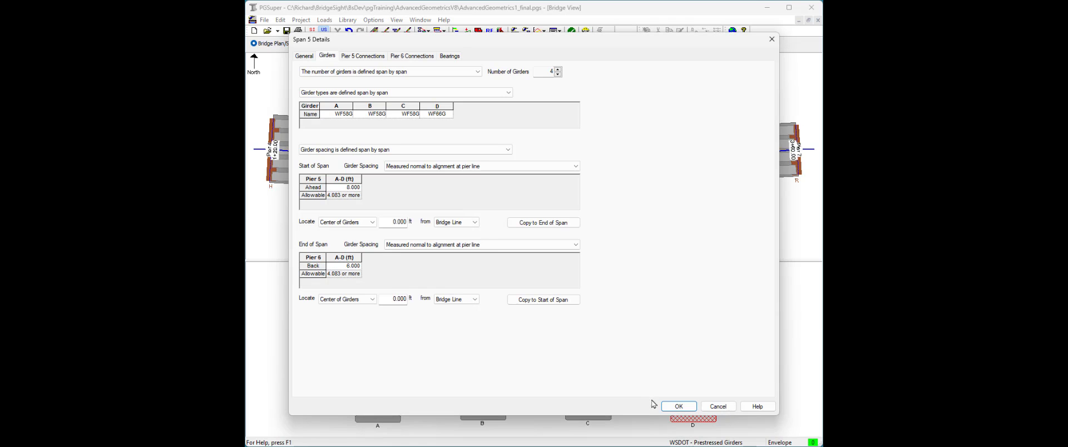
pyautogui.click(670, 410)
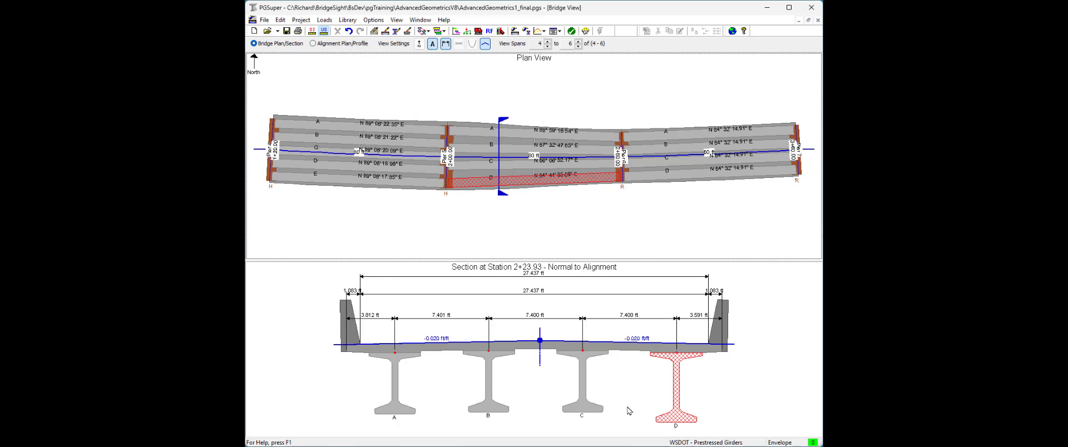
# Confirm in the section view that girder D of Span 5 is now a WF66G
pyautogui.moveTo(672, 401)
# Open the girder settings for Span 5
pyautogui.click(282, 21)
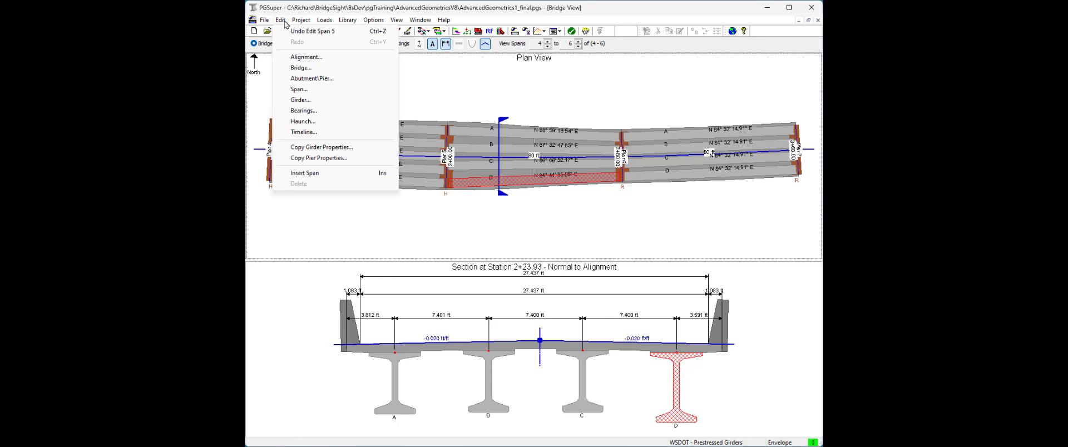
pyautogui.click(299, 90)
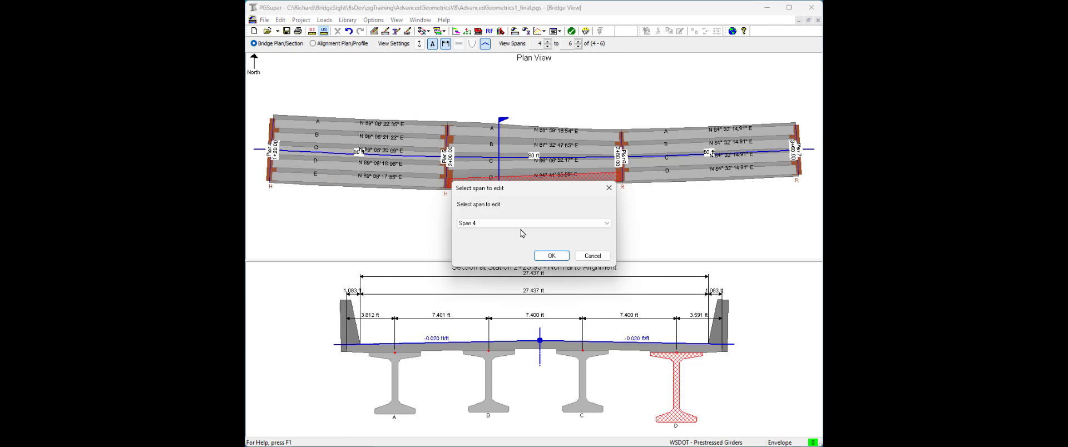
pyautogui.click(521, 224)
pyautogui.click(505, 239)
pyautogui.click(551, 256)
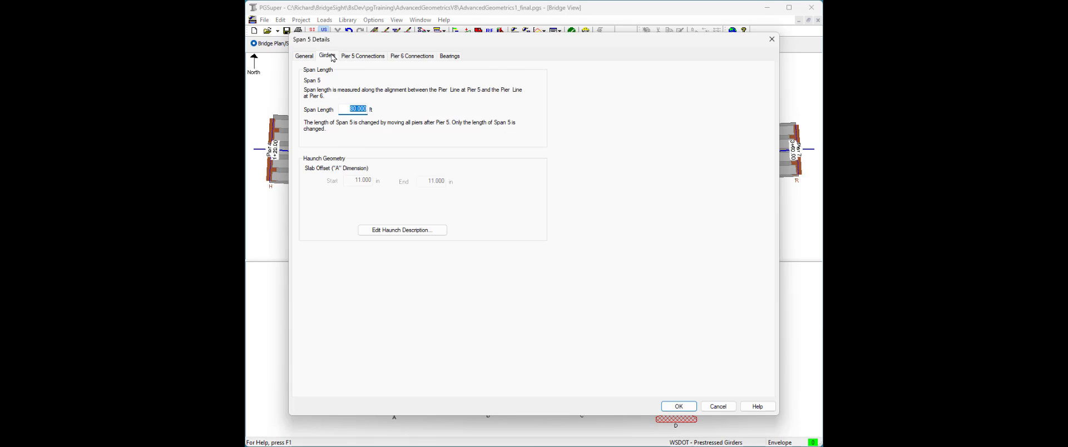
pyautogui.click(329, 56)
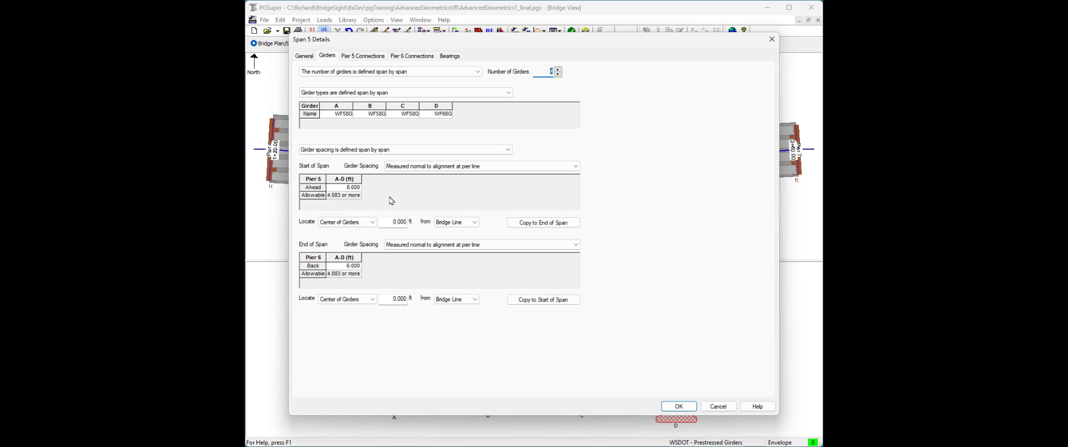
# Expand the Pier 5 spacing into A-B, B-C, C-D and set B–C to 14 ft
pyautogui.moveTo(363, 270)
pyautogui.click(347, 178)
pyautogui.rightClick(348, 178)
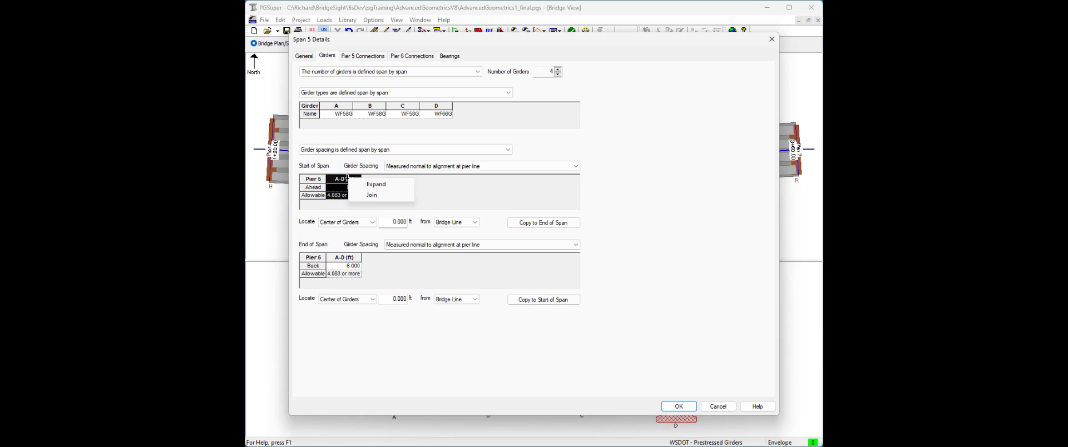
pyautogui.click(376, 186)
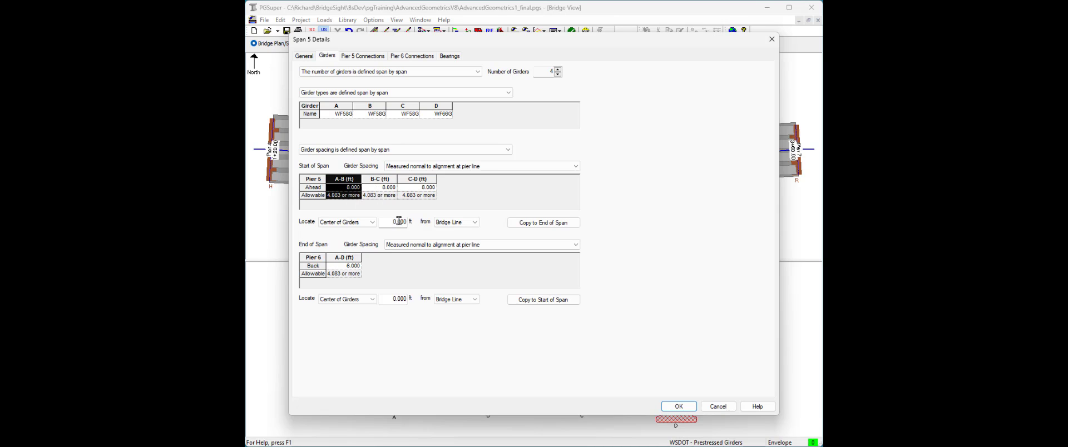
pyautogui.click(376, 191)
pyautogui.write('14')
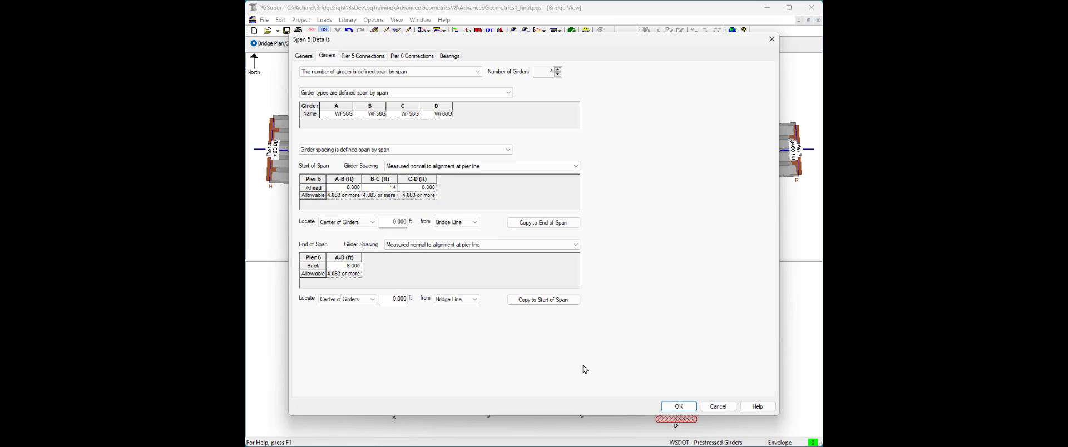
pyautogui.click(680, 406)
# Apply the widened 14 ft B–C spacing to Span 5
pyautogui.click(682, 409)
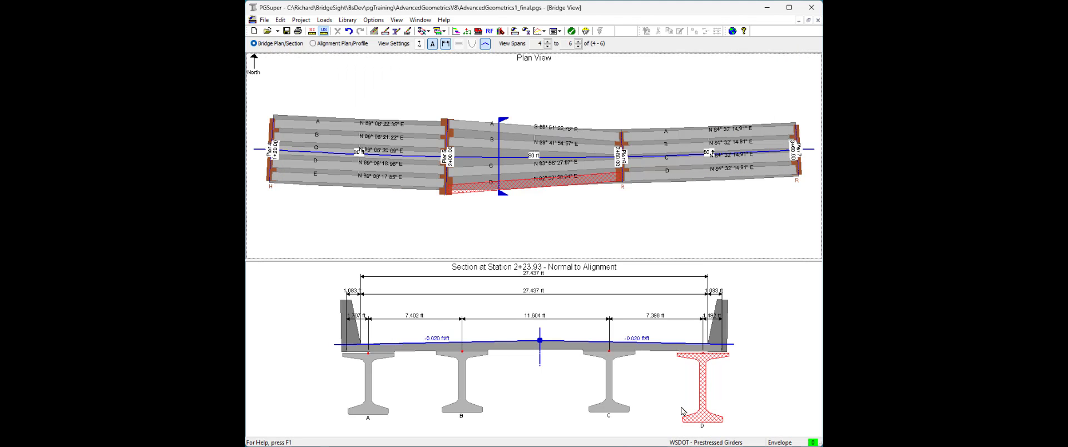